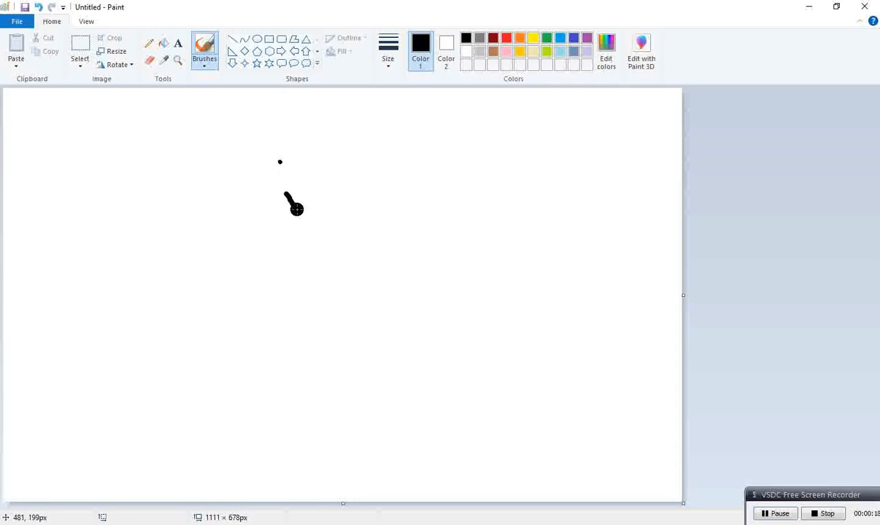
- Undo the stray black stroke and choose bright yellow as the drawing colour
{"action": "left_click", "coordinate": [40, 8]}
{"action": "left_click", "coordinate": [606, 50]}
{"action": "left_click", "coordinate": [331, 213]}
{"action": "left_click", "coordinate": [326, 351]}
- Paint a wide yellow band across the lower part of the canvas, switching to a crayon-like textured brush
{"action": "mouse_move", "coordinate": [66, 358]}
{"action": "left_mouse_down"}
{"action": "mouse_move", "coordinate": [63, 367]}
{"action": "mouse_move", "coordinate": [14, 357]}
{"action": "left_mouse_up"}
{"action": "left_click", "coordinate": [204, 62]}
{"action": "left_click", "coordinate": [235, 89]}
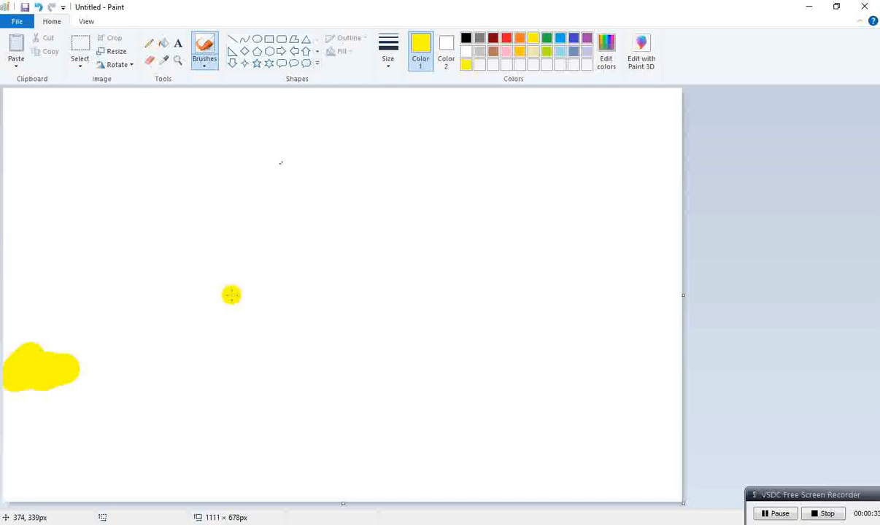
{"action": "mouse_move", "coordinate": [52, 371]}
{"action": "left_mouse_down"}
{"action": "mouse_move", "coordinate": [118, 388]}
{"action": "mouse_move", "coordinate": [135, 378]}
{"action": "mouse_move", "coordinate": [94, 378]}
{"action": "mouse_move", "coordinate": [314, 389]}
{"action": "mouse_move", "coordinate": [208, 374]}
{"action": "mouse_move", "coordinate": [314, 403]}
{"action": "mouse_move", "coordinate": [410, 401]}
{"action": "mouse_move", "coordinate": [407, 408]}
{"action": "mouse_move", "coordinate": [433, 427]}
{"action": "mouse_move", "coordinate": [656, 416]}
{"action": "mouse_move", "coordinate": [659, 427]}
{"action": "mouse_move", "coordinate": [707, 407]}
{"action": "mouse_move", "coordinate": [334, 384]}
{"action": "mouse_move", "coordinate": [334, 375]}
{"action": "mouse_move", "coordinate": [634, 378]}
{"action": "left_mouse_up"}
{"action": "mouse_move", "coordinate": [410, 395]}
{"action": "left_mouse_down"}
{"action": "mouse_move", "coordinate": [283, 413]}
{"action": "mouse_move", "coordinate": [283, 422]}
{"action": "mouse_move", "coordinate": [53, 440]}
{"action": "mouse_move", "coordinate": [49, 426]}
{"action": "mouse_move", "coordinate": [103, 409]}
{"action": "mouse_move", "coordinate": [79, 439]}
{"action": "mouse_move", "coordinate": [148, 428]}
{"action": "mouse_move", "coordinate": [286, 440]}
{"action": "mouse_move", "coordinate": [576, 434]}
{"action": "mouse_move", "coordinate": [576, 398]}
{"action": "left_mouse_up"}
{"action": "left_click_drag", "start_coordinate": [629, 445], "coordinate": [3, 455]}
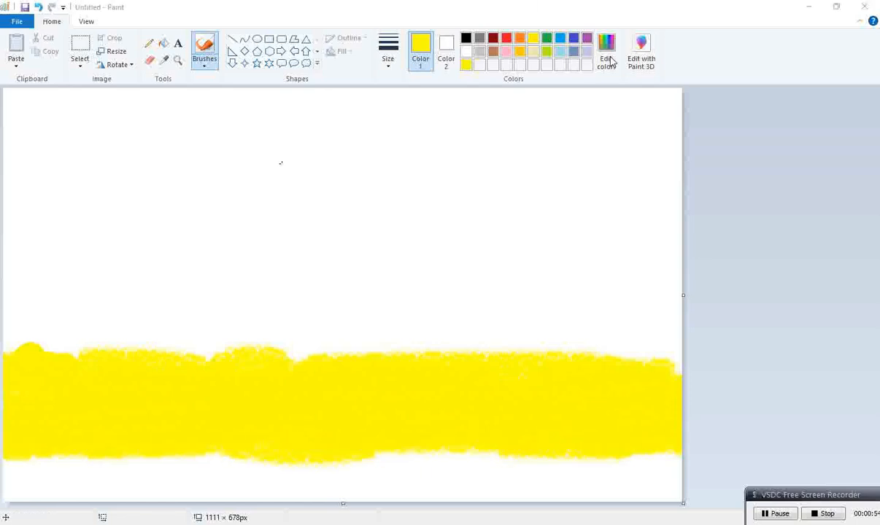
- Choose orange (red 255, green 128, blue 0) and paint a band across the canvas directly above the yellow
{"action": "left_click", "coordinate": [607, 60]}
{"action": "left_click", "coordinate": [332, 240]}
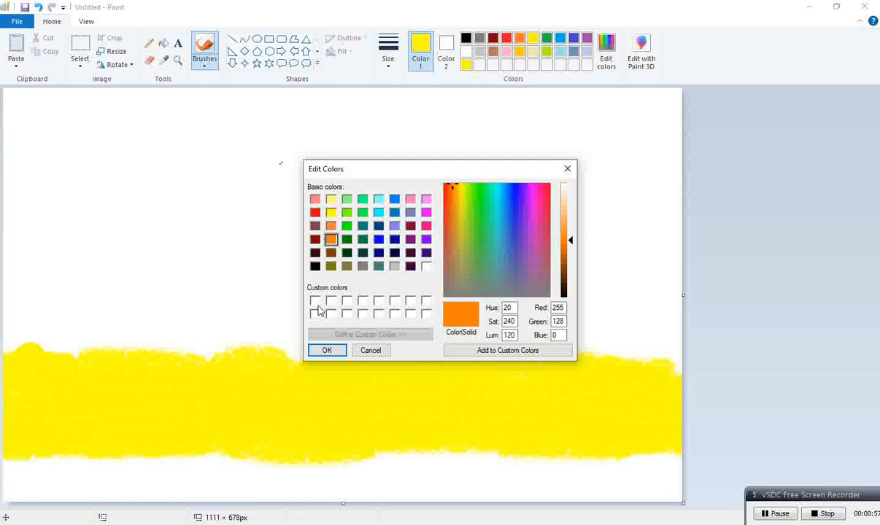
{"action": "left_click", "coordinate": [327, 350]}
{"action": "mouse_move", "coordinate": [179, 337]}
{"action": "left_mouse_down"}
{"action": "mouse_move", "coordinate": [69, 351]}
{"action": "mouse_move", "coordinate": [1, 352]}
{"action": "mouse_move", "coordinate": [692, 336]}
{"action": "mouse_move", "coordinate": [632, 362]}
{"action": "mouse_move", "coordinate": [692, 362]}
{"action": "mouse_move", "coordinate": [565, 365]}
{"action": "mouse_move", "coordinate": [432, 354]}
{"action": "mouse_move", "coordinate": [265, 359]}
{"action": "mouse_move", "coordinate": [116, 332]}
{"action": "mouse_move", "coordinate": [11, 328]}
{"action": "mouse_move", "coordinate": [317, 322]}
{"action": "mouse_move", "coordinate": [700, 336]}
{"action": "mouse_move", "coordinate": [653, 326]}
{"action": "mouse_move", "coordinate": [268, 327]}
{"action": "mouse_move", "coordinate": [191, 310]}
{"action": "mouse_move", "coordinate": [56, 313]}
{"action": "mouse_move", "coordinate": [9, 297]}
{"action": "mouse_move", "coordinate": [675, 311]}
{"action": "mouse_move", "coordinate": [447, 328]}
{"action": "left_mouse_up"}
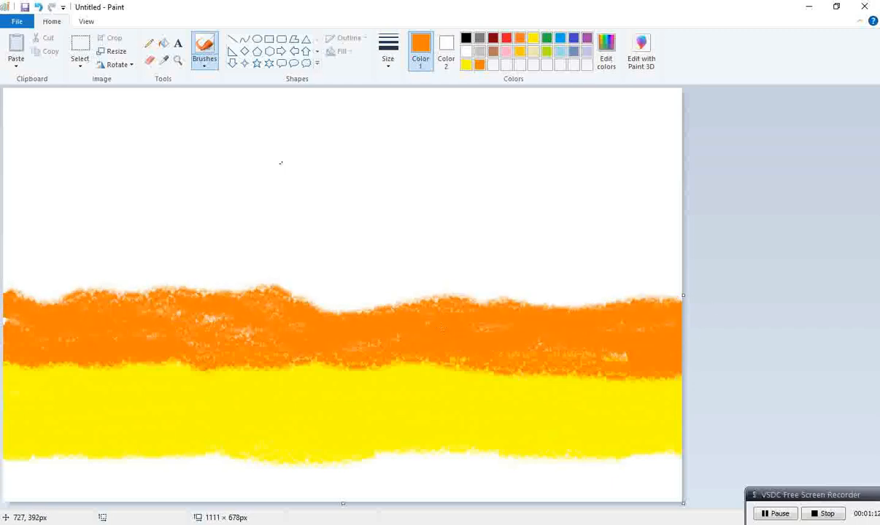
- Choose light orange (red 255, green 128, blue 64) and paint a band above the orange one
{"action": "left_click", "coordinate": [606, 51]}
{"action": "left_click", "coordinate": [327, 350]}
{"action": "mouse_move", "coordinate": [201, 285]}
{"action": "left_mouse_down"}
{"action": "mouse_move", "coordinate": [23, 285]}
{"action": "mouse_move", "coordinate": [243, 276]}
{"action": "mouse_move", "coordinate": [586, 296]}
{"action": "mouse_move", "coordinate": [655, 284]}
{"action": "mouse_move", "coordinate": [669, 255]}
{"action": "mouse_move", "coordinate": [570, 275]}
{"action": "mouse_move", "coordinate": [210, 260]}
{"action": "mouse_move", "coordinate": [19, 265]}
{"action": "mouse_move", "coordinate": [326, 252]}
{"action": "mouse_move", "coordinate": [690, 261]}
{"action": "mouse_move", "coordinate": [530, 288]}
{"action": "left_mouse_up"}
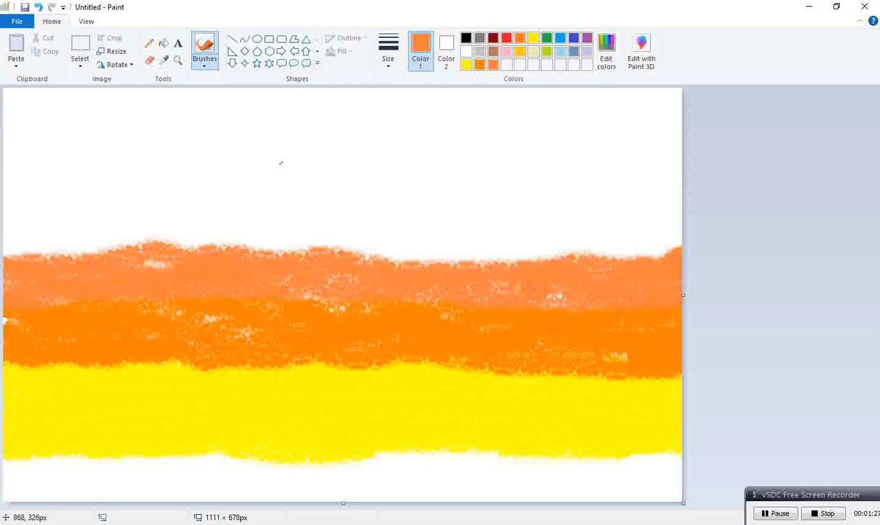
{"action": "mouse_move", "coordinate": [243, 267]}
{"action": "left_mouse_down"}
{"action": "mouse_move", "coordinate": [95, 247]}
{"action": "mouse_move", "coordinate": [41, 252]}
{"action": "mouse_move", "coordinate": [140, 239]}
{"action": "mouse_move", "coordinate": [250, 244]}
{"action": "mouse_move", "coordinate": [416, 271]}
{"action": "mouse_move", "coordinate": [545, 269]}
{"action": "left_mouse_up"}
- Choose bright red and paint a band across the canvas above the light orange one
{"action": "left_click", "coordinate": [606, 51]}
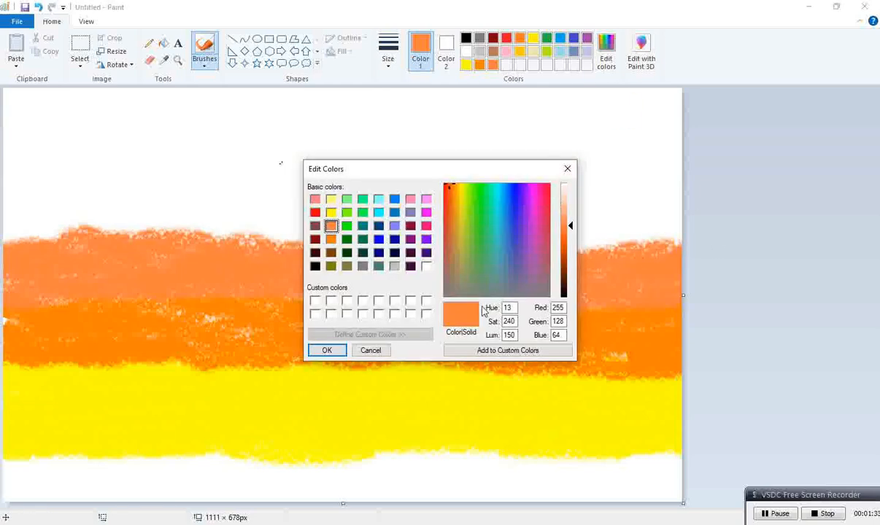
{"action": "left_click", "coordinate": [315, 212]}
{"action": "left_click", "coordinate": [327, 350]}
{"action": "mouse_move", "coordinate": [219, 202]}
{"action": "left_mouse_down"}
{"action": "mouse_move", "coordinate": [179, 217]}
{"action": "mouse_move", "coordinate": [14, 255]}
{"action": "mouse_move", "coordinate": [31, 236]}
{"action": "mouse_move", "coordinate": [160, 228]}
{"action": "mouse_move", "coordinate": [416, 247]}
{"action": "mouse_move", "coordinate": [604, 240]}
{"action": "mouse_move", "coordinate": [674, 227]}
{"action": "mouse_move", "coordinate": [486, 259]}
{"action": "mouse_move", "coordinate": [156, 207]}
{"action": "mouse_move", "coordinate": [101, 207]}
{"action": "mouse_move", "coordinate": [62, 191]}
{"action": "mouse_move", "coordinate": [473, 219]}
{"action": "mouse_move", "coordinate": [702, 207]}
{"action": "mouse_move", "coordinate": [635, 203]}
{"action": "mouse_move", "coordinate": [691, 188]}
{"action": "mouse_move", "coordinate": [537, 202]}
{"action": "mouse_move", "coordinate": [389, 195]}
{"action": "mouse_move", "coordinate": [300, 203]}
{"action": "mouse_move", "coordinate": [14, 191]}
{"action": "left_mouse_up"}
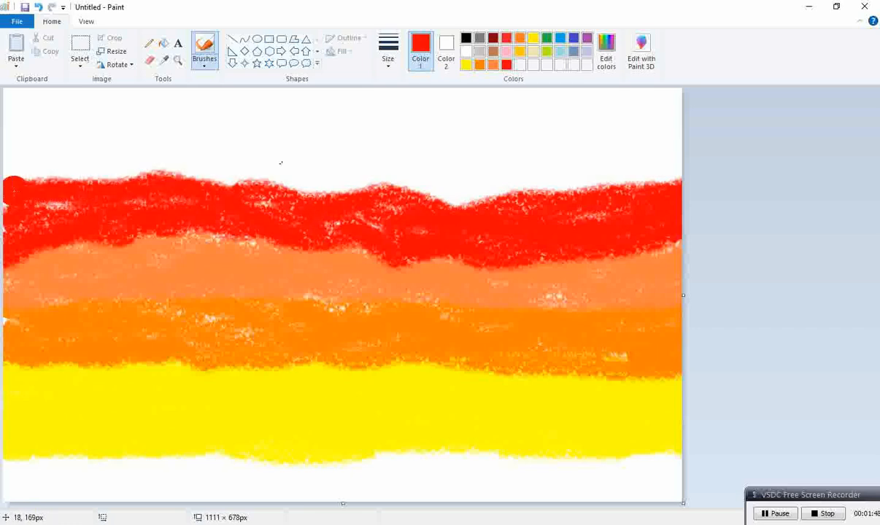
{"action": "left_click_drag", "start_coordinate": [1, 221], "coordinate": [256, 194]}
- Paint a dark red band above the red one and a black band along the canvas's upper edge
{"action": "left_click", "coordinate": [787, 514]}
{"action": "left_click", "coordinate": [493, 38]}
{"action": "mouse_move", "coordinate": [182, 140]}
{"action": "left_mouse_down"}
{"action": "mouse_move", "coordinate": [174, 155]}
{"action": "mouse_move", "coordinate": [9, 173]}
{"action": "mouse_move", "coordinate": [505, 189]}
{"action": "mouse_move", "coordinate": [672, 167]}
{"action": "mouse_move", "coordinate": [289, 151]}
{"action": "mouse_move", "coordinate": [7, 162]}
{"action": "mouse_move", "coordinate": [546, 142]}
{"action": "mouse_move", "coordinate": [489, 154]}
{"action": "mouse_move", "coordinate": [204, 175]}
{"action": "mouse_move", "coordinate": [441, 179]}
{"action": "mouse_move", "coordinate": [453, 205]}
{"action": "left_mouse_up"}
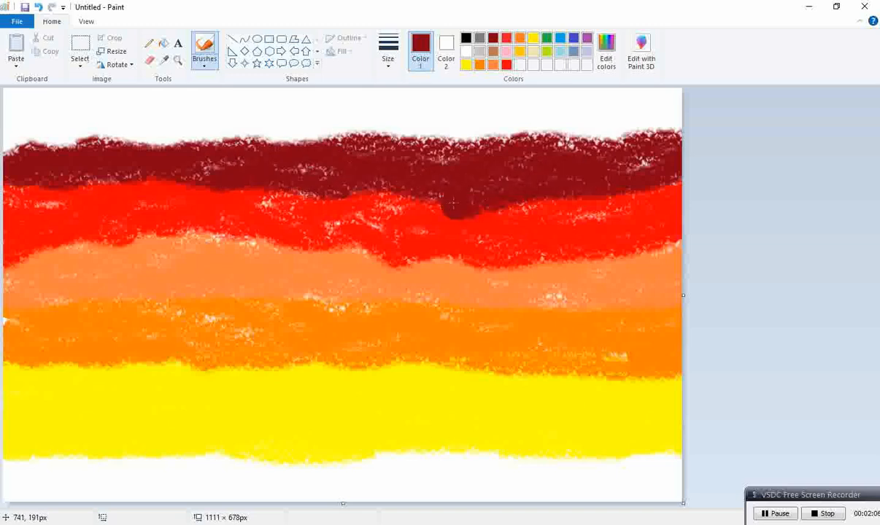
{"action": "mouse_move", "coordinate": [481, 159]}
{"action": "left_mouse_down"}
{"action": "mouse_move", "coordinate": [251, 137]}
{"action": "mouse_move", "coordinate": [48, 153]}
{"action": "mouse_move", "coordinate": [6, 131]}
{"action": "mouse_move", "coordinate": [339, 130]}
{"action": "left_mouse_up"}
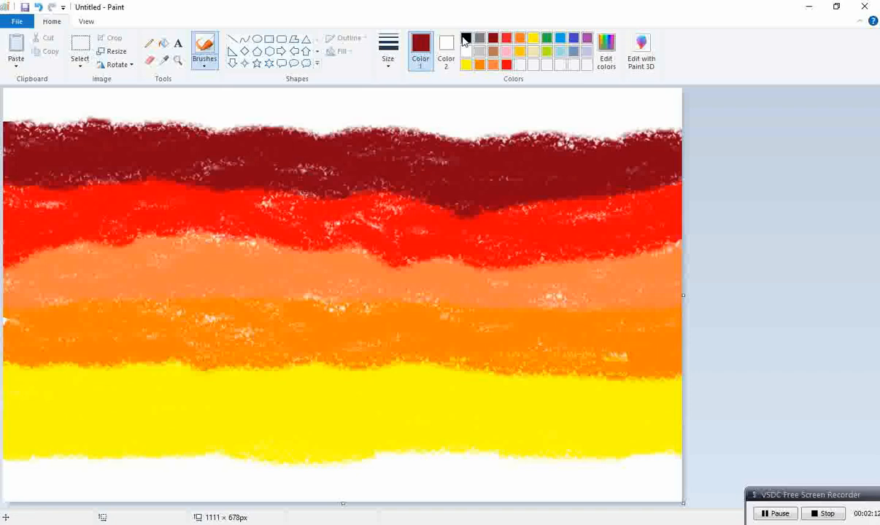
{"action": "left_click", "coordinate": [465, 38]}
{"action": "mouse_move", "coordinate": [44, 95]}
{"action": "left_mouse_down"}
{"action": "mouse_move", "coordinate": [19, 100]}
{"action": "mouse_move", "coordinate": [599, 97]}
{"action": "mouse_move", "coordinate": [113, 120]}
{"action": "mouse_move", "coordinate": [570, 122]}
{"action": "mouse_move", "coordinate": [705, 106]}
{"action": "mouse_move", "coordinate": [629, 127]}
{"action": "mouse_move", "coordinate": [469, 131]}
{"action": "mouse_move", "coordinate": [308, 132]}
{"action": "mouse_move", "coordinate": [146, 116]}
{"action": "mouse_move", "coordinate": [246, 112]}
{"action": "mouse_move", "coordinate": [601, 131]}
{"action": "mouse_move", "coordinate": [647, 153]}
{"action": "mouse_move", "coordinate": [471, 149]}
{"action": "mouse_move", "coordinate": [392, 127]}
{"action": "mouse_move", "coordinate": [265, 125]}
{"action": "mouse_move", "coordinate": [416, 139]}
{"action": "mouse_move", "coordinate": [672, 140]}
{"action": "mouse_move", "coordinate": [410, 153]}
{"action": "mouse_move", "coordinate": [631, 159]}
{"action": "mouse_move", "coordinate": [710, 144]}
{"action": "mouse_move", "coordinate": [407, 157]}
{"action": "mouse_move", "coordinate": [150, 131]}
{"action": "mouse_move", "coordinate": [15, 143]}
{"action": "left_mouse_up"}
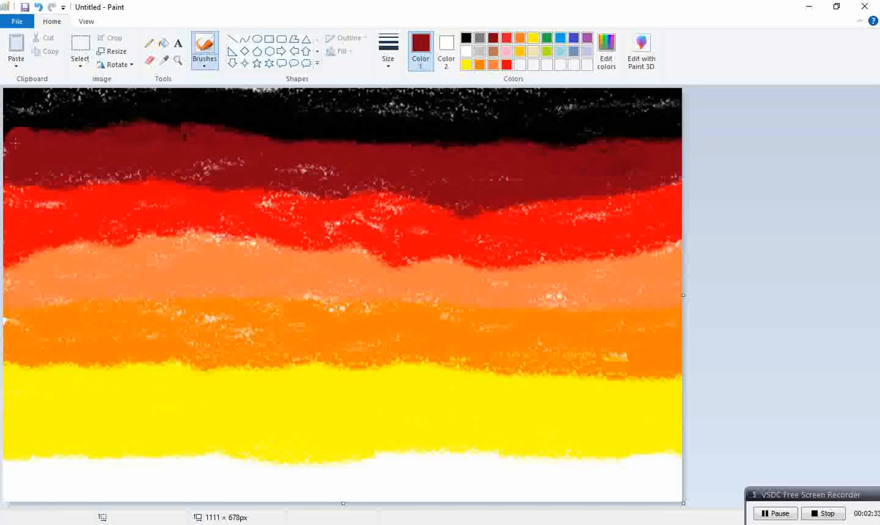
- Blend the bands by resizing the picture's height to 10 pixels and stretching it back to 678 pixels
{"action": "left_click", "coordinate": [112, 51]}
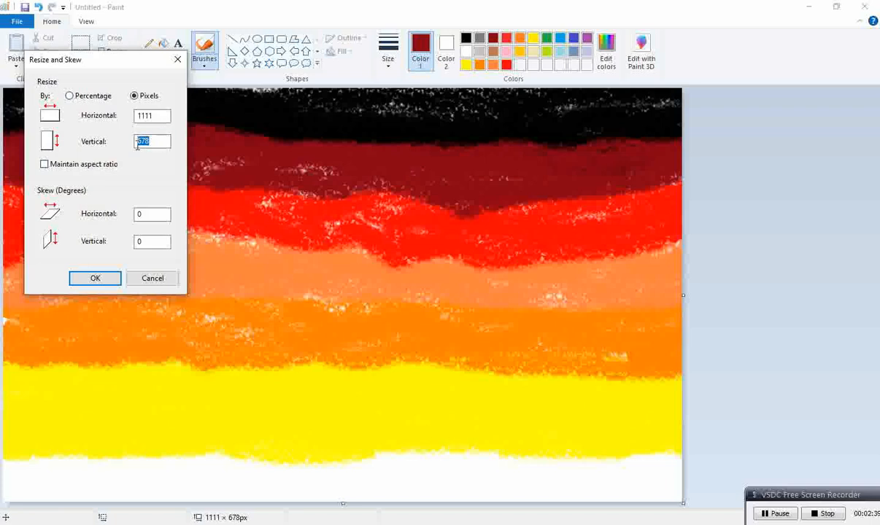
{"action": "key", "text": "Return"}
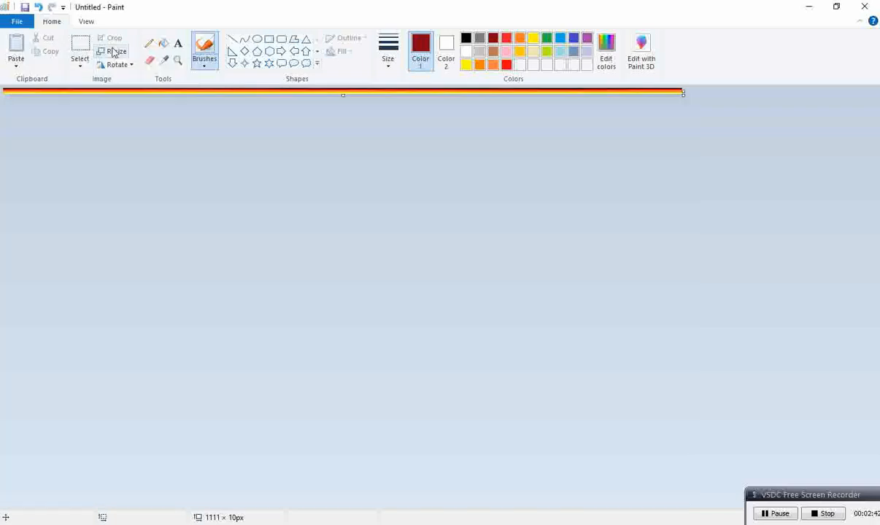
{"action": "left_click", "coordinate": [112, 51]}
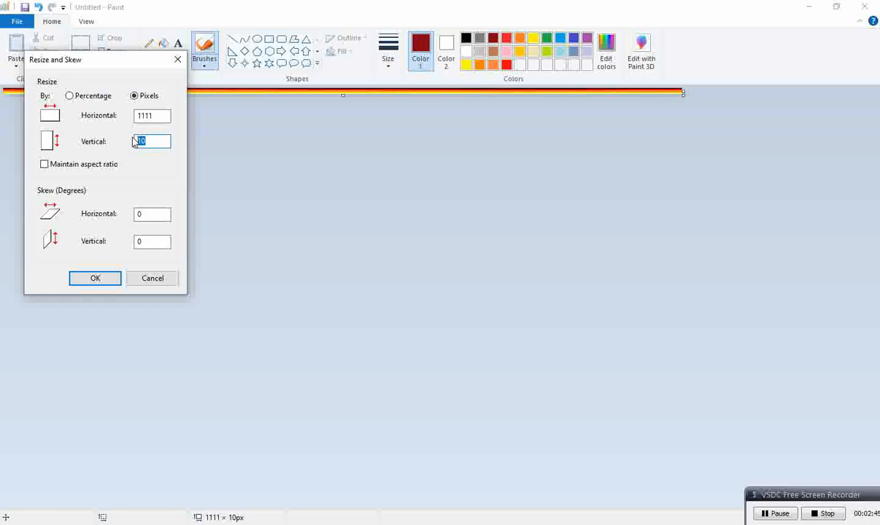
{"action": "left_click", "coordinate": [95, 278]}
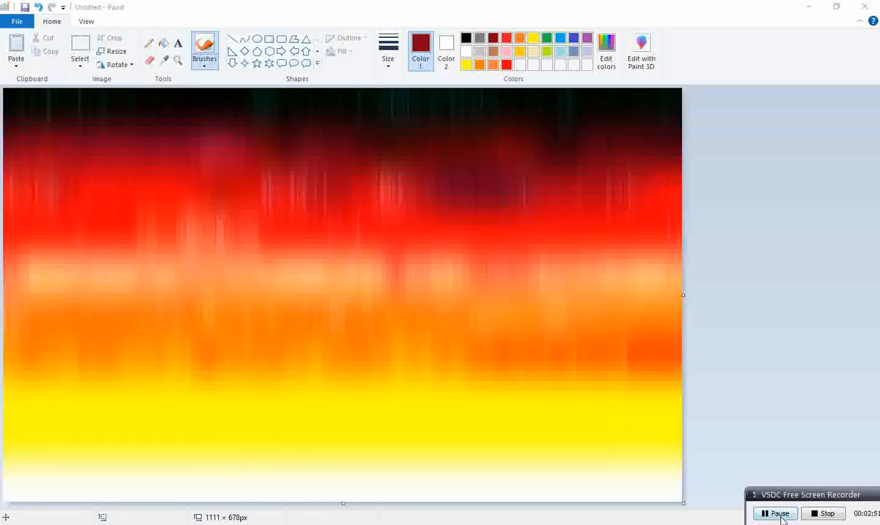
- Try shrinking the picture's height to 4 pixels and stretching it back to 678 pixels, and undo both resizes
{"action": "left_click", "coordinate": [77, 5]}
{"action": "left_click", "coordinate": [113, 53]}
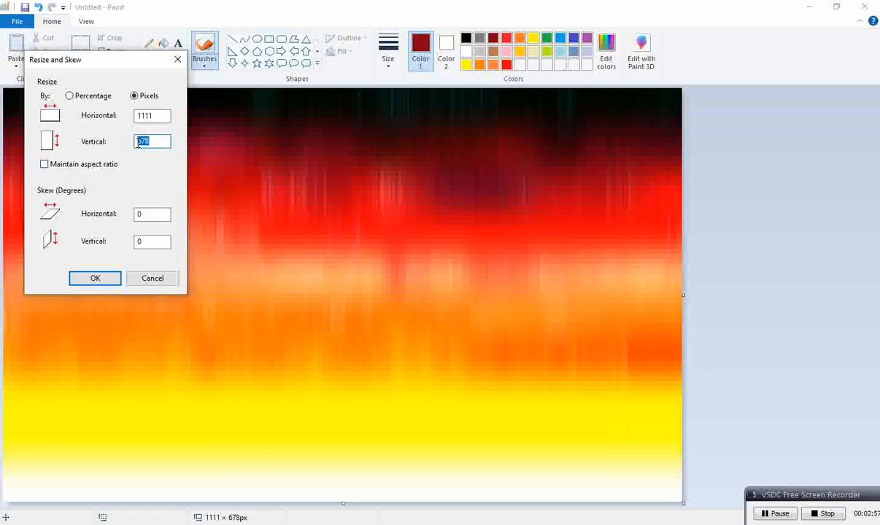
{"action": "key", "text": "Return"}
{"action": "left_click", "coordinate": [110, 53]}
{"action": "left_click", "coordinate": [134, 96]}
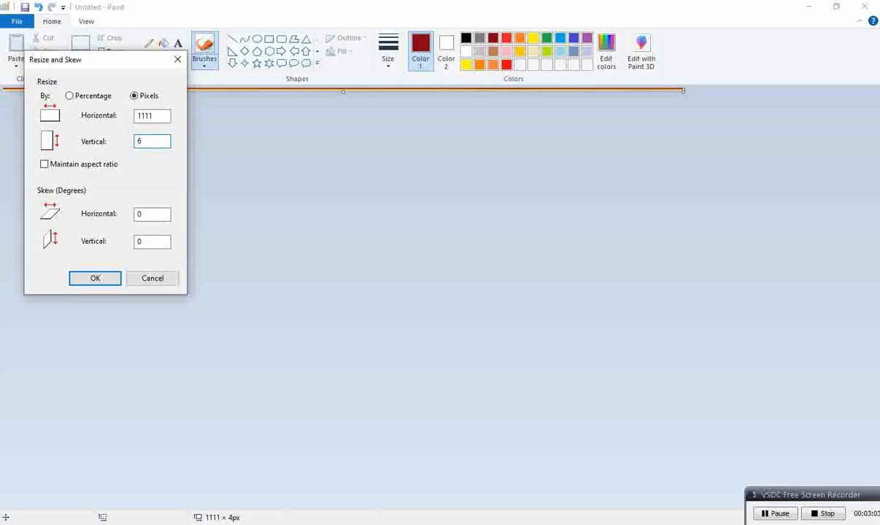
{"action": "key", "text": "Return"}
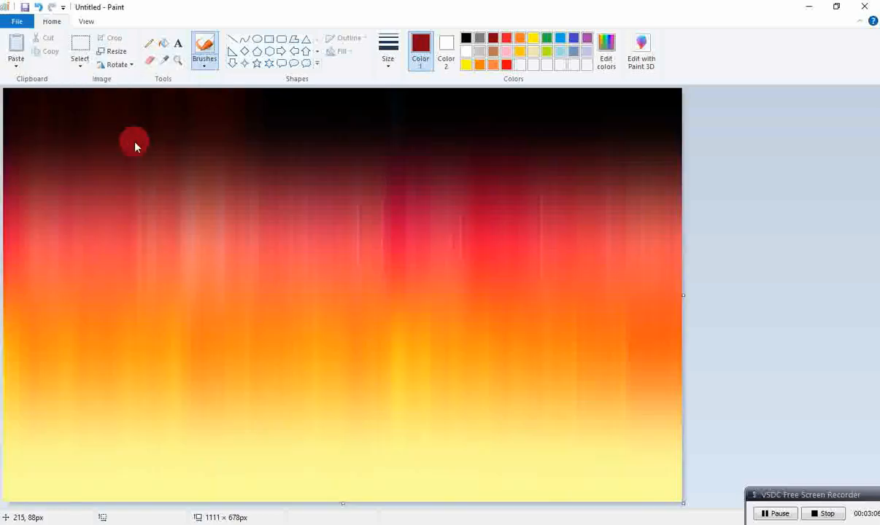
{"action": "key", "text": "ctrl+z"}
{"action": "key", "text": "ctrl+z"}
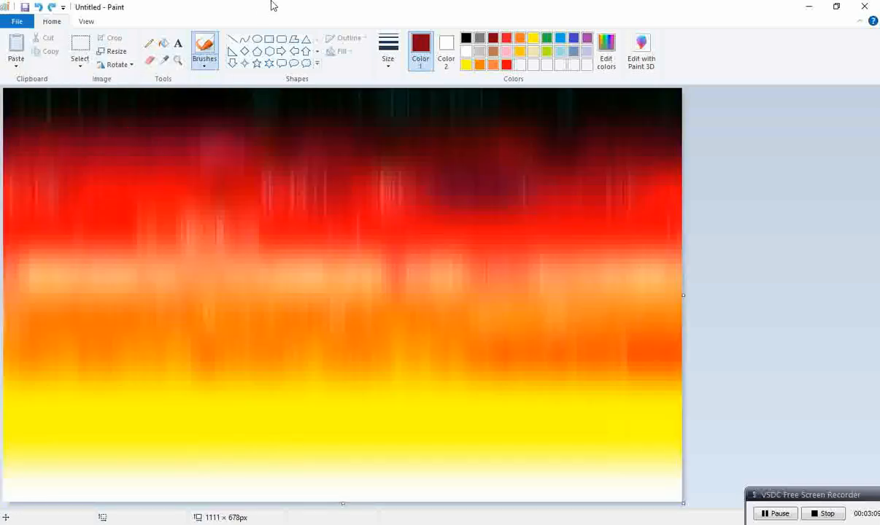
- Copy the entire picture and squash the original vertically to about 590 px tall
{"action": "left_click", "coordinate": [80, 65]}
{"action": "left_click", "coordinate": [128, 137]}
{"action": "right_click", "coordinate": [110, 103]}
{"action": "left_click", "coordinate": [135, 123]}
{"action": "left_click_drag", "start_coordinate": [342, 500], "coordinate": [342, 448]}
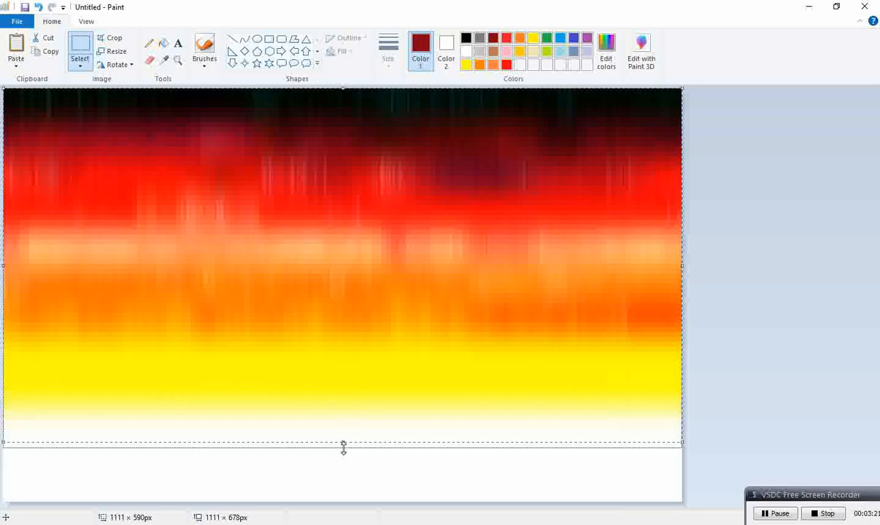
- Paste the copied picture and squash it into a strip about 118 px tall along the canvas's lower edge
{"action": "right_click", "coordinate": [372, 311]}
{"action": "left_click", "coordinate": [390, 346]}
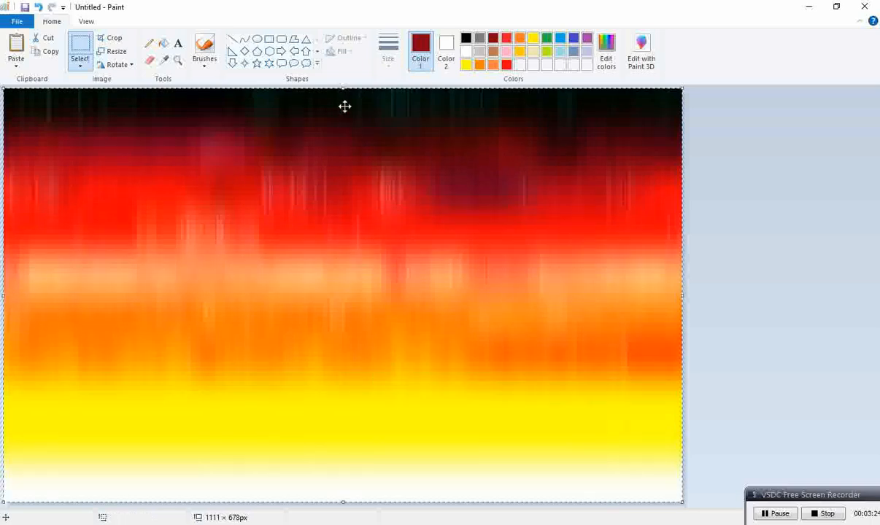
{"action": "left_click_drag", "start_coordinate": [328, 356], "coordinate": [345, 430]}
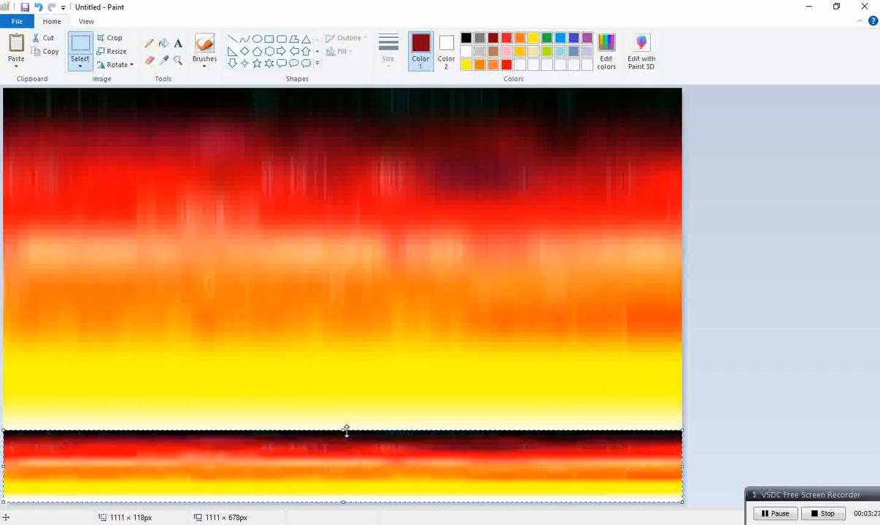
- Flip the pasted strip vertically as a reflection, stretch its upper edge slightly upward, and deselect it
{"action": "right_click", "coordinate": [361, 452]}
{"action": "mouse_move", "coordinate": [393, 422]}
{"action": "left_click", "coordinate": [466, 465]}
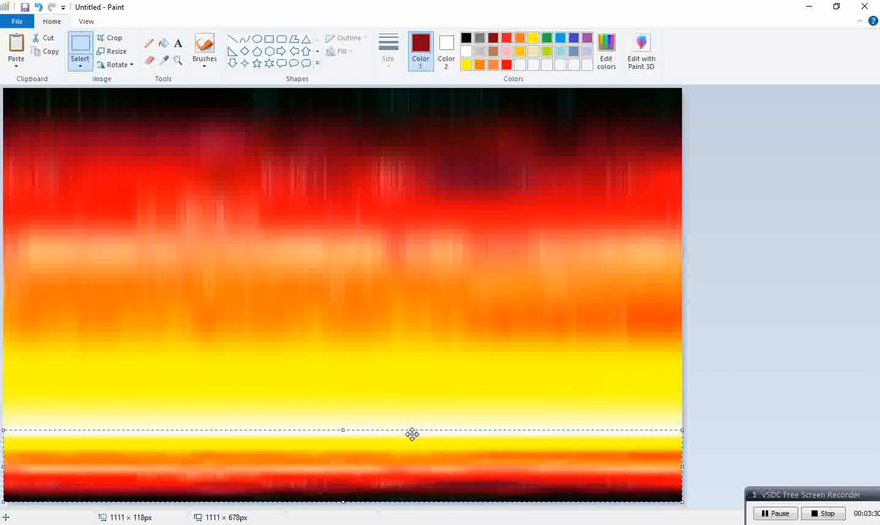
{"action": "mouse_move", "coordinate": [348, 431]}
{"action": "left_mouse_down"}
{"action": "mouse_move", "coordinate": [355, 424]}
{"action": "mouse_move", "coordinate": [343, 410]}
{"action": "mouse_move", "coordinate": [346, 424]}
{"action": "left_mouse_up"}
{"action": "left_click", "coordinate": [737, 382]}
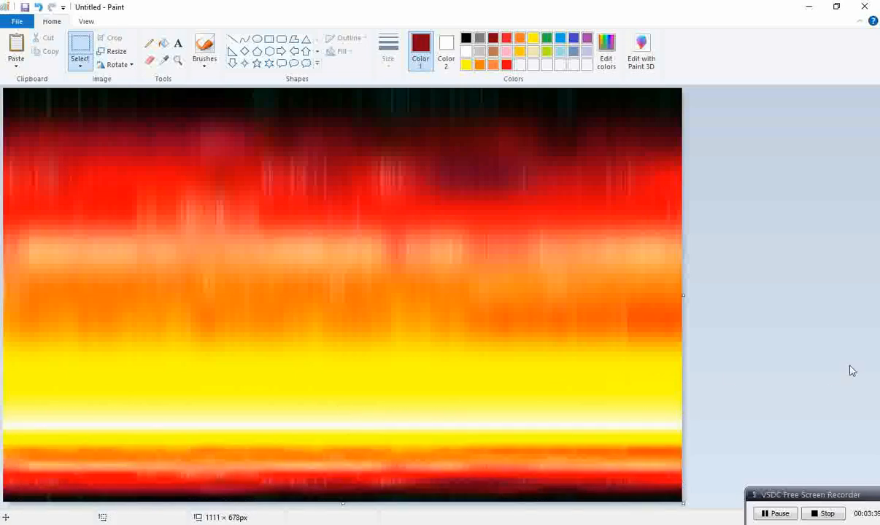
{"action": "left_click", "coordinate": [775, 513]}
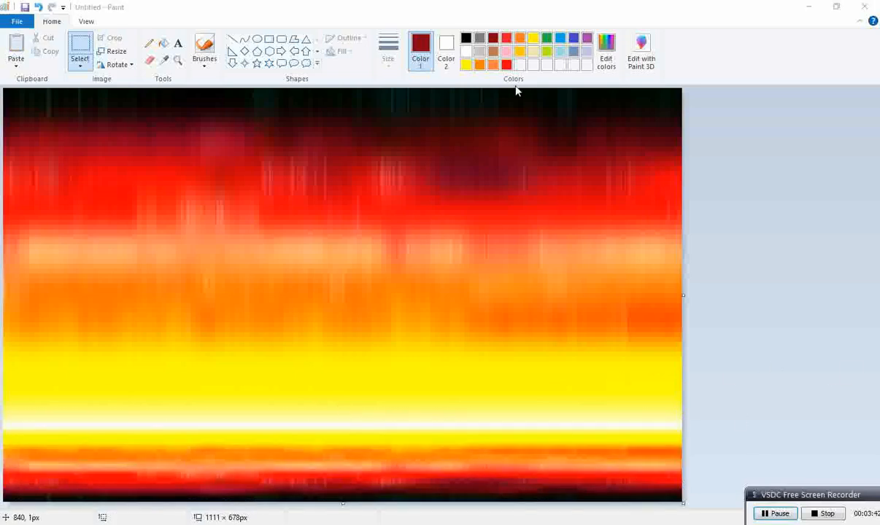
- Set both Color 1 and Color 2 to black and widen the canvas to 1427 px
{"action": "left_click", "coordinate": [425, 51]}
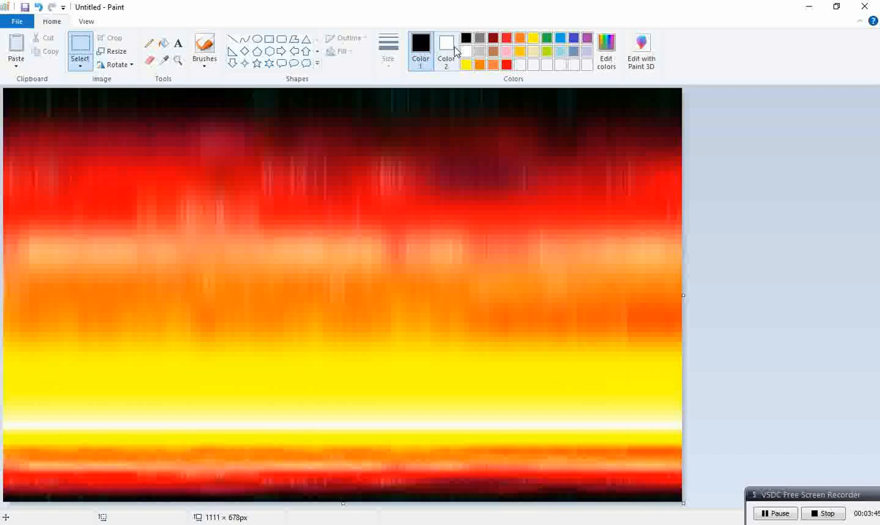
{"action": "left_click", "coordinate": [445, 56]}
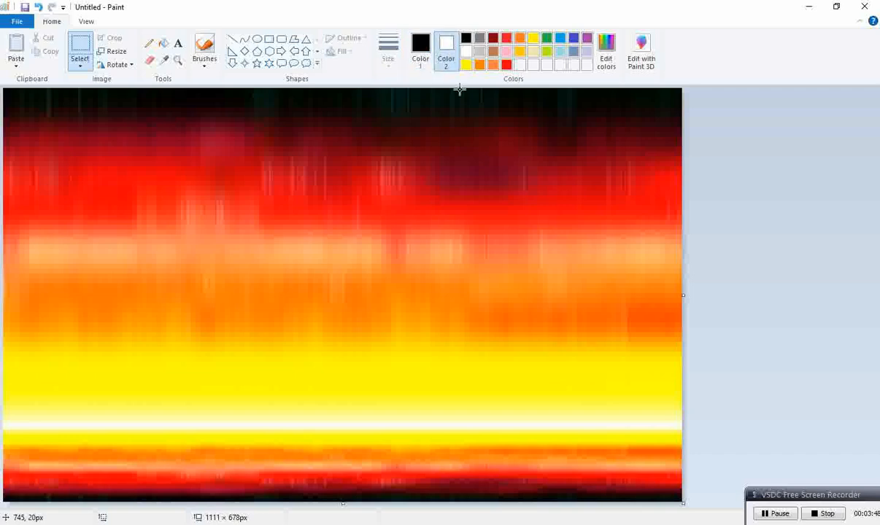
{"action": "left_click", "coordinate": [420, 54]}
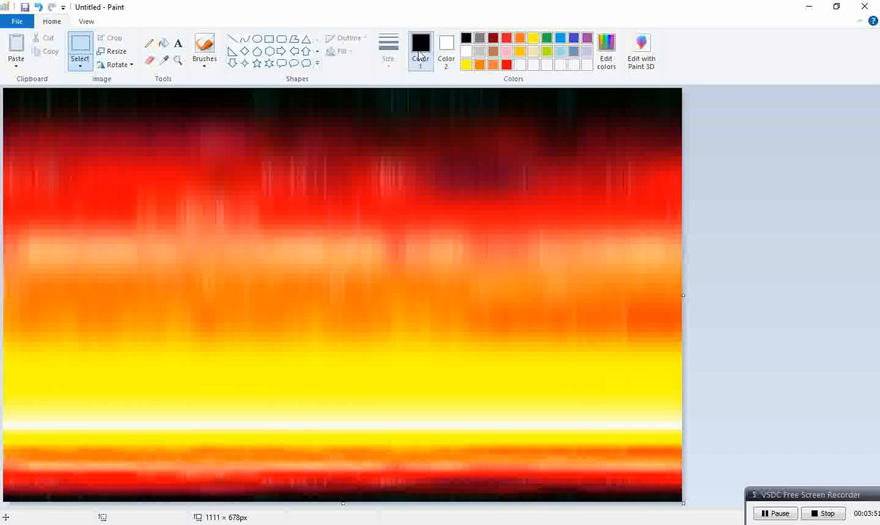
{"action": "right_click", "coordinate": [465, 42]}
{"action": "left_click", "coordinate": [447, 48]}
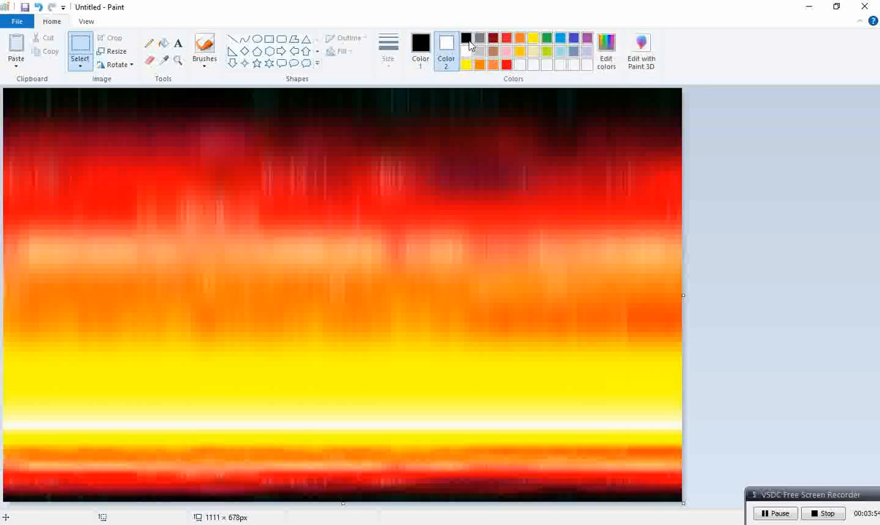
{"action": "left_click", "coordinate": [417, 40]}
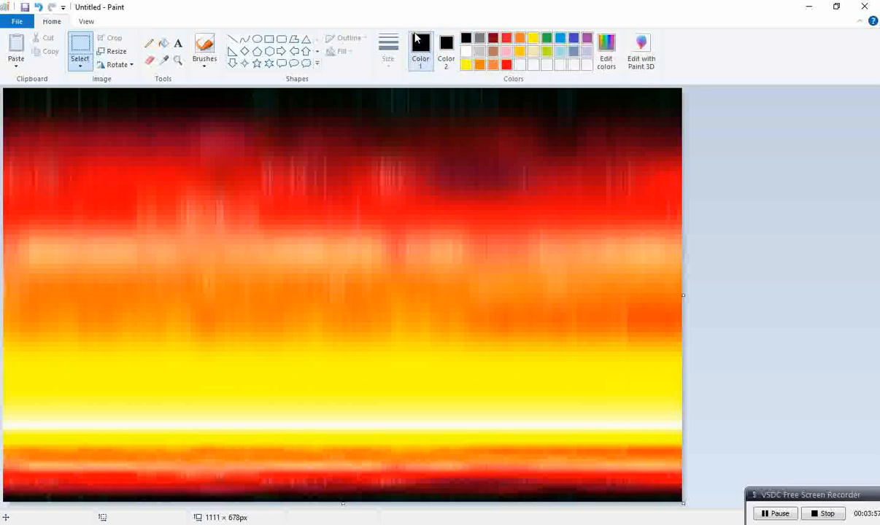
{"action": "left_click_drag", "start_coordinate": [683, 294], "coordinate": [874, 290]}
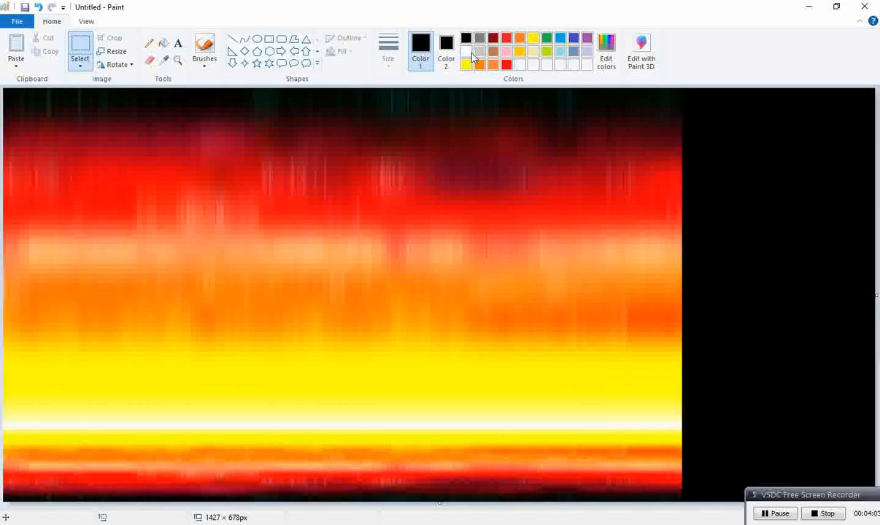
- Set both colours to white and draw a solid-filled circle about 273 px tall on the black area
{"action": "left_click", "coordinate": [467, 52]}
{"action": "left_click", "coordinate": [447, 51]}
{"action": "left_click", "coordinate": [414, 59]}
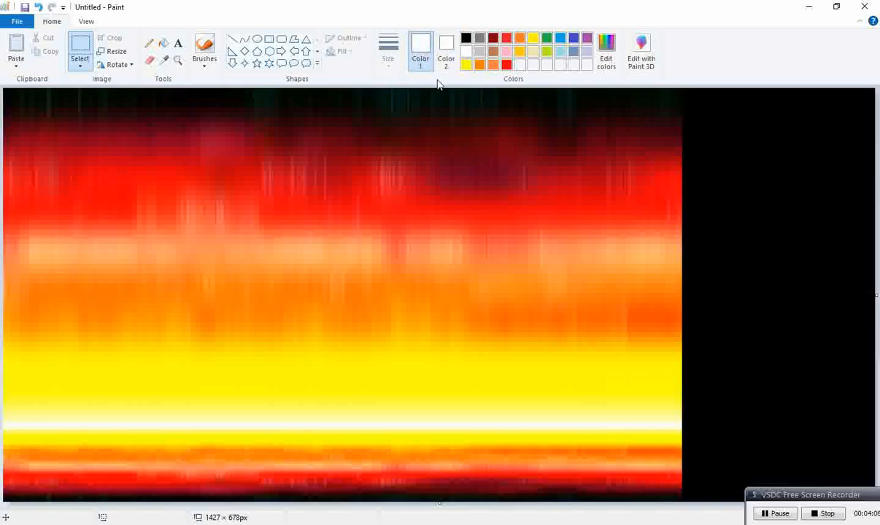
{"action": "left_click", "coordinate": [257, 39]}
{"action": "left_click_drag", "start_coordinate": [726, 203], "coordinate": [861, 349]}
{"action": "left_click", "coordinate": [342, 51]}
{"action": "left_click", "coordinate": [361, 81]}
{"action": "left_click_drag", "start_coordinate": [726, 276], "coordinate": [711, 278]}
{"action": "left_click_drag", "start_coordinate": [781, 357], "coordinate": [790, 369]}
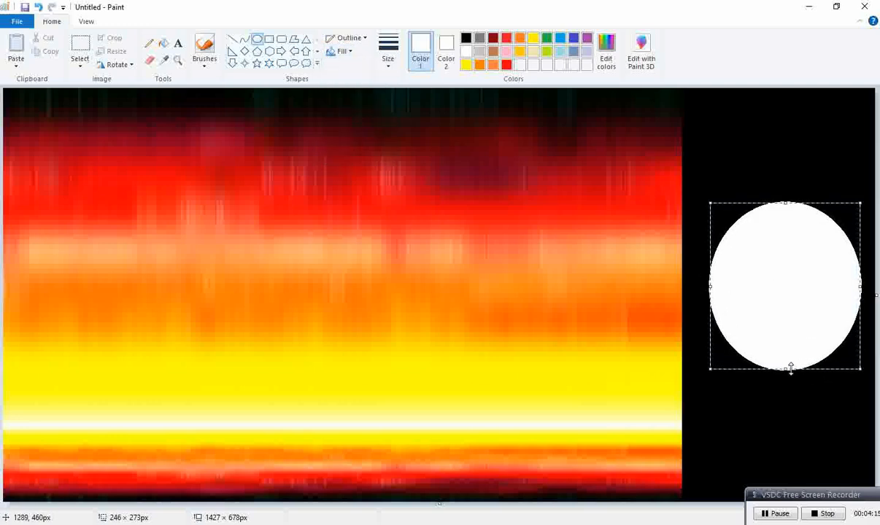
{"action": "left_click_drag", "start_coordinate": [711, 286], "coordinate": [696, 288]}
{"action": "left_click", "coordinate": [675, 201]}
- Select the lower part of the white circle with a rectangular selection and move it further down
{"action": "left_click", "coordinate": [81, 64]}
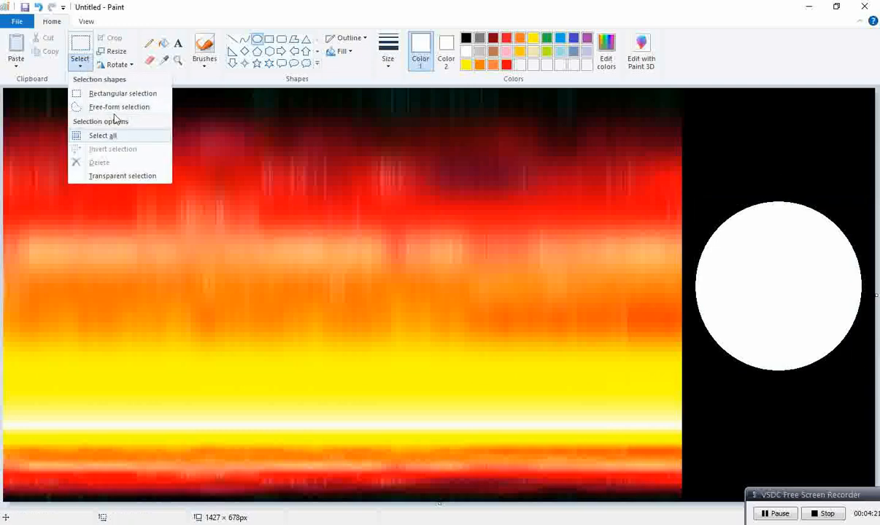
{"action": "left_click", "coordinate": [111, 92]}
{"action": "left_click_drag", "start_coordinate": [717, 321], "coordinate": [826, 358]}
{"action": "left_click", "coordinate": [702, 170]}
{"action": "left_click_drag", "start_coordinate": [699, 329], "coordinate": [875, 429]}
{"action": "left_click_drag", "start_coordinate": [843, 401], "coordinate": [829, 472]}
- Turn on transparent selection
{"action": "left_click", "coordinate": [81, 66]}
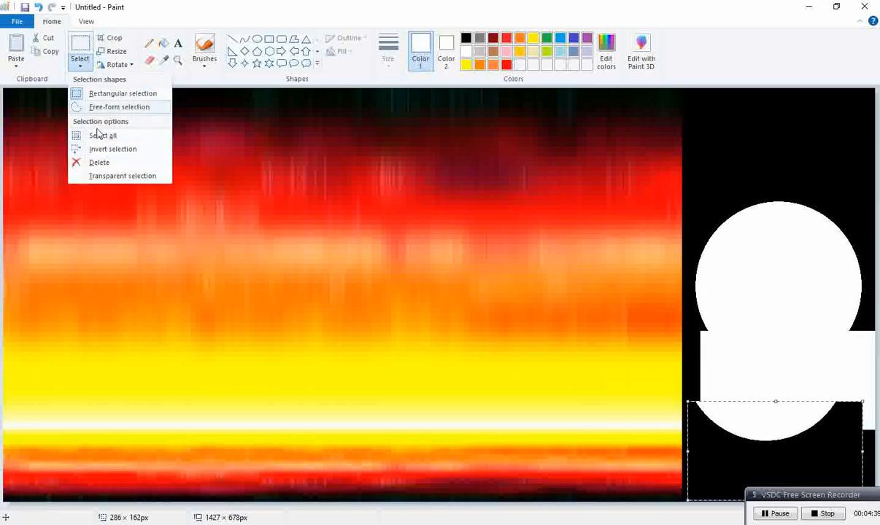
{"action": "left_click", "coordinate": [118, 175]}
{"action": "left_click_drag", "start_coordinate": [699, 159], "coordinate": [875, 337]}
{"action": "left_click_drag", "start_coordinate": [695, 250], "coordinate": [672, 249]}
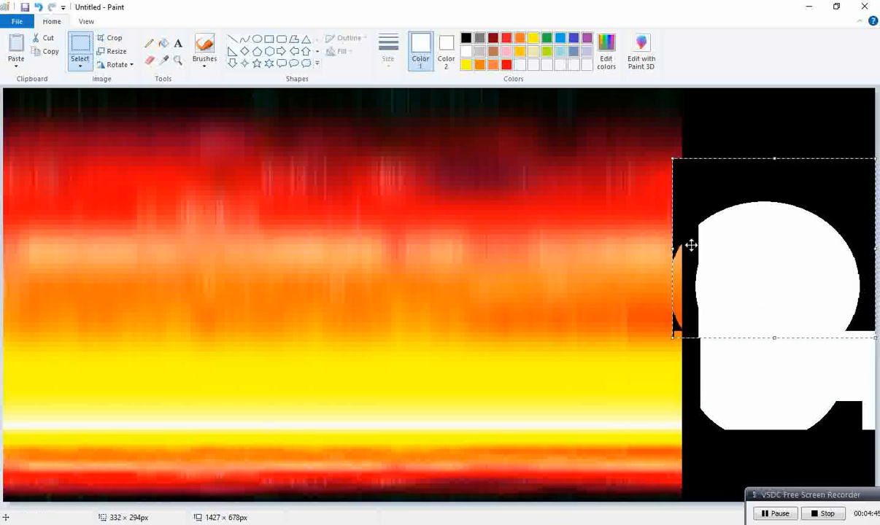
{"action": "key", "text": "ctrl+z"}
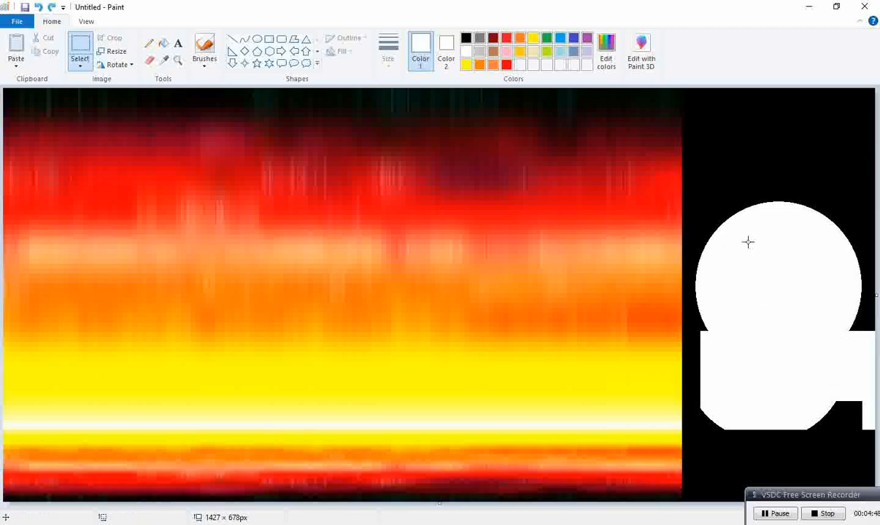
- Set Color 2 to black and move the white circle slightly down using a transparent rectangular selection
{"action": "left_click", "coordinate": [446, 49]}
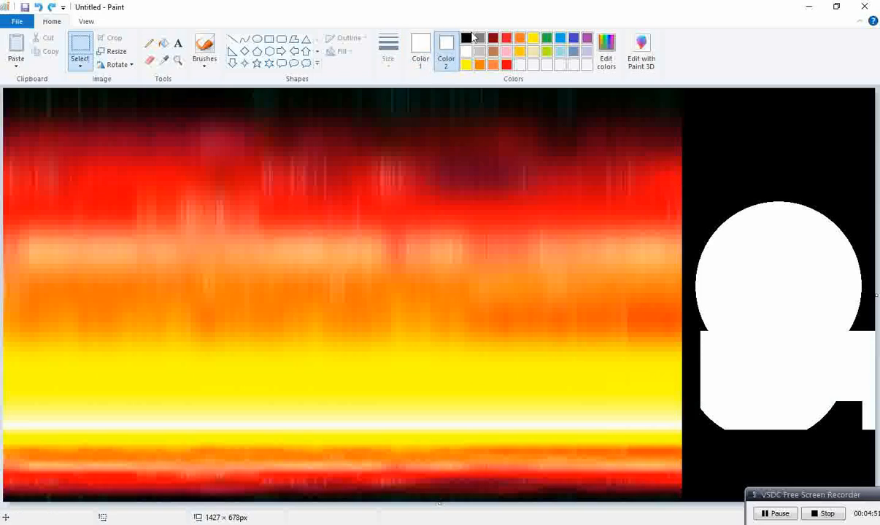
{"action": "left_click_drag", "start_coordinate": [692, 183], "coordinate": [871, 358]}
{"action": "left_click_drag", "start_coordinate": [820, 287], "coordinate": [809, 303]}
- Set Color 1 to black and fill the leftover white shapes beside the sunset with black
{"action": "left_click", "coordinate": [711, 395]}
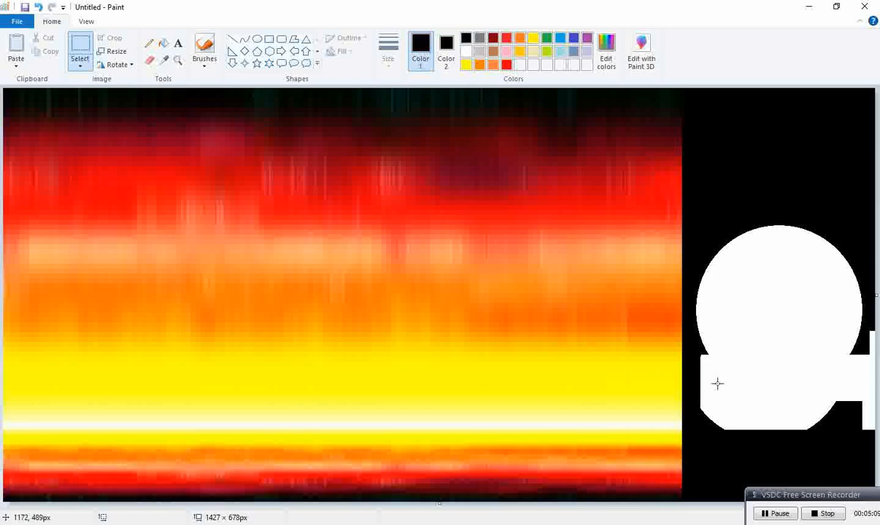
{"action": "left_click_drag", "start_coordinate": [747, 380], "coordinate": [866, 432]}
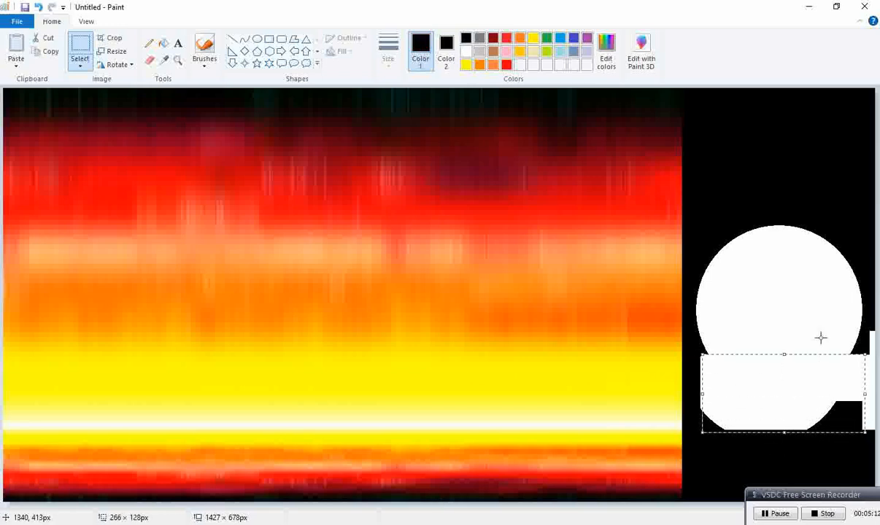
{"action": "left_click", "coordinate": [735, 344]}
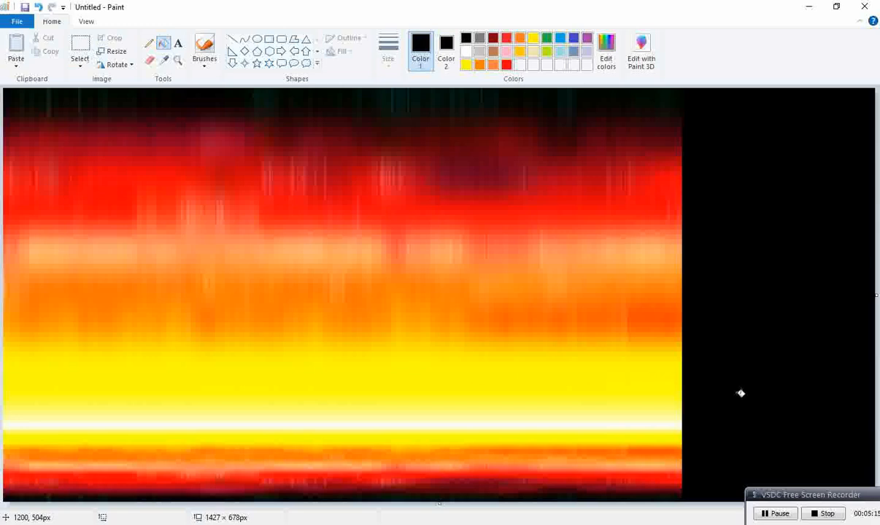
- Set both colours to white, draw a filled ellipse about 311 px tall on the black area, and widen it to nearly span that area
{"action": "left_click", "coordinate": [257, 39]}
{"action": "left_click", "coordinate": [465, 51]}
{"action": "left_click", "coordinate": [446, 51]}
{"action": "left_click", "coordinate": [493, 38]}
{"action": "left_click", "coordinate": [478, 51]}
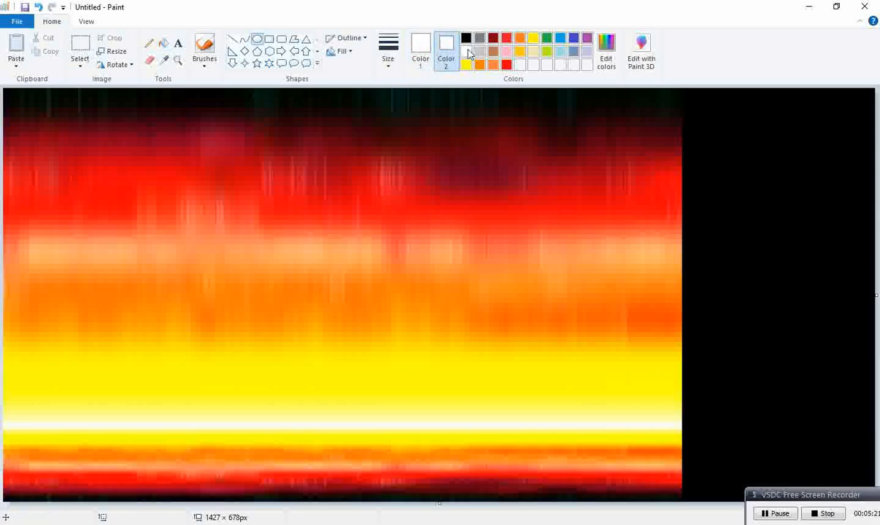
{"action": "left_click_drag", "start_coordinate": [713, 205], "coordinate": [875, 392]}
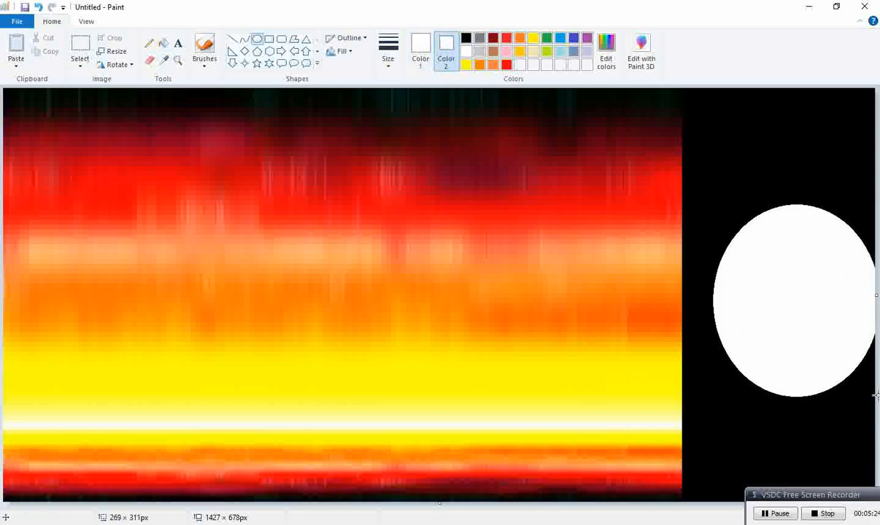
{"action": "left_click_drag", "start_coordinate": [831, 356], "coordinate": [801, 350]}
{"action": "left_click_drag", "start_coordinate": [846, 301], "coordinate": [865, 297]}
{"action": "left_click", "coordinate": [789, 141]}
- Set both colours to black and cover the lower part of the white ellipse with a filled rectangle about 311 × 192 px
{"action": "left_click", "coordinate": [465, 38]}
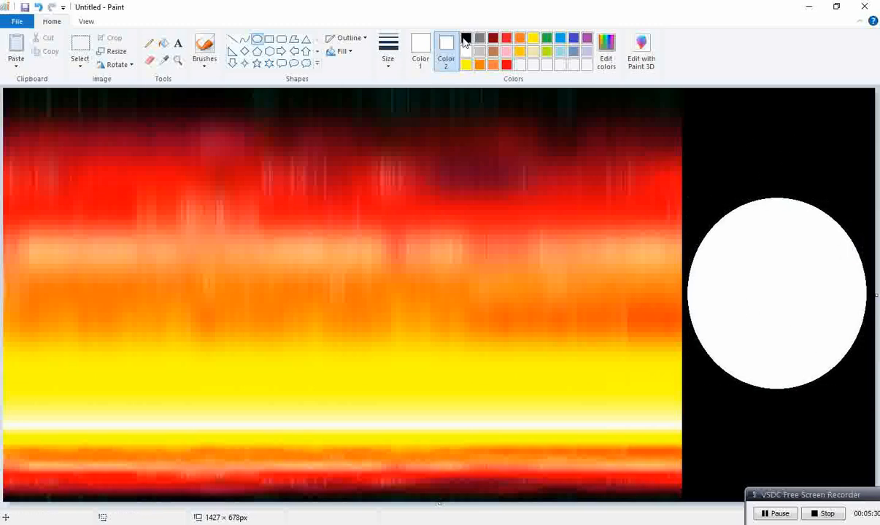
{"action": "left_click", "coordinate": [420, 51]}
{"action": "left_click", "coordinate": [466, 38]}
{"action": "left_click", "coordinate": [269, 39]}
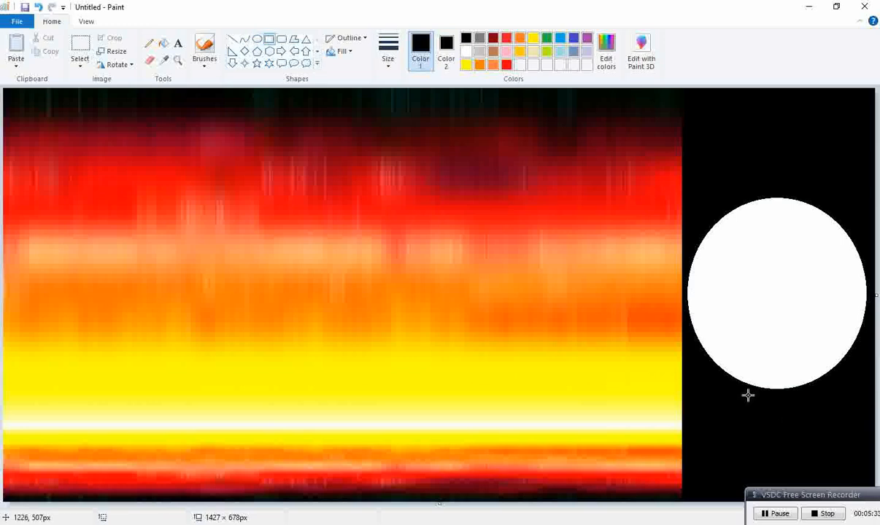
{"action": "left_click_drag", "start_coordinate": [687, 325], "coordinate": [876, 441]}
{"action": "left_click_drag", "start_coordinate": [819, 384], "coordinate": [821, 398]}
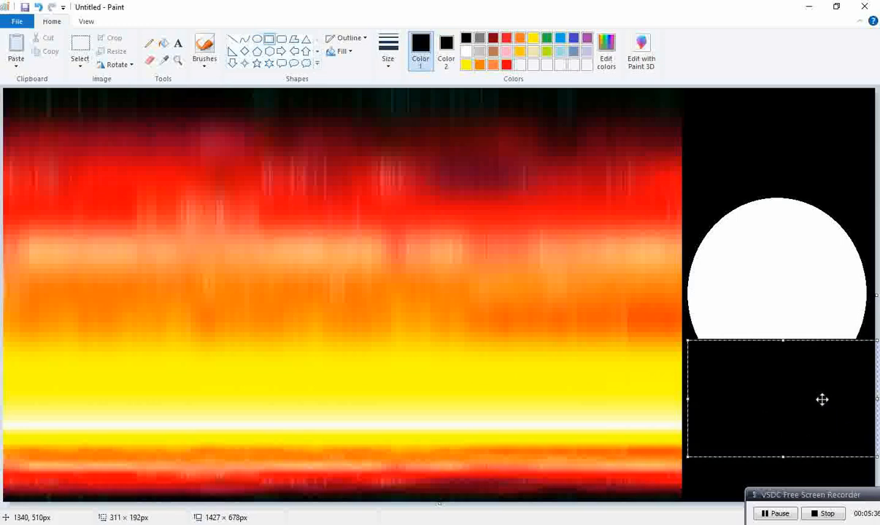
{"action": "left_click", "coordinate": [815, 189]}
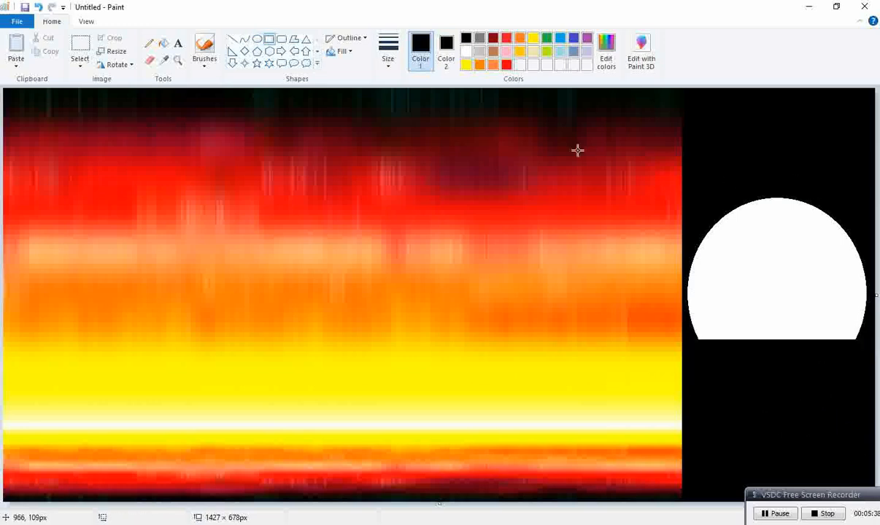
- Move the cut-off white sun onto the middle of the sunset's horizon line and narrow the canvas to 1112 px
{"action": "left_click", "coordinate": [79, 48]}
{"action": "left_click_drag", "start_coordinate": [682, 175], "coordinate": [876, 399]}
{"action": "left_click_drag", "start_coordinate": [802, 288], "coordinate": [340, 361]}
{"action": "left_click", "coordinate": [776, 278]}
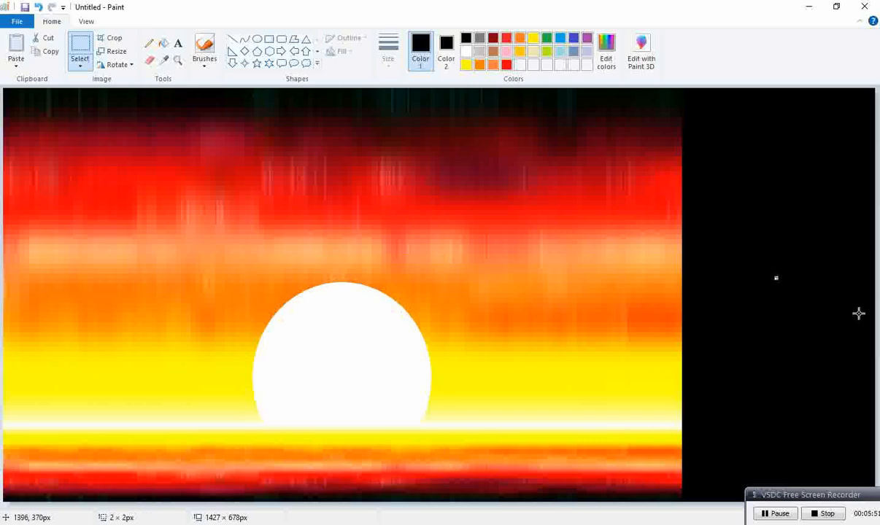
{"action": "left_click_drag", "start_coordinate": [876, 295], "coordinate": [683, 292]}
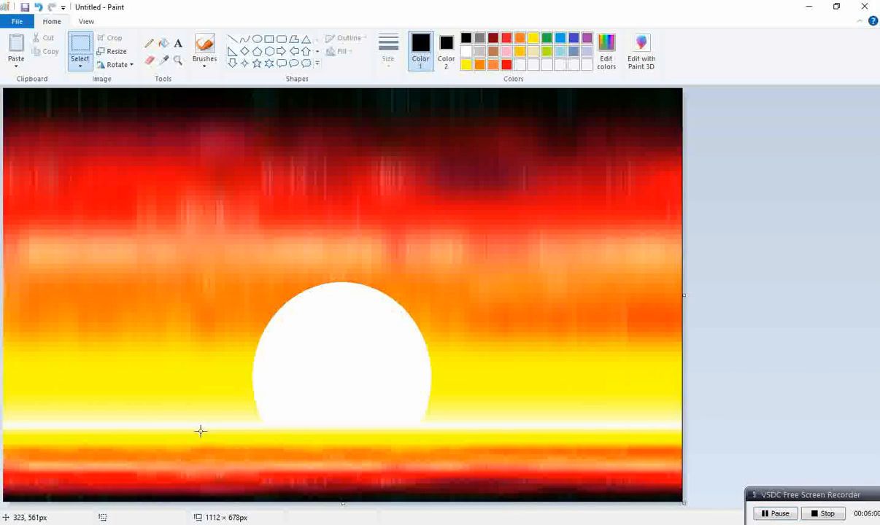
{"action": "left_click", "coordinate": [79, 65]}
{"action": "left_click", "coordinate": [103, 136]}
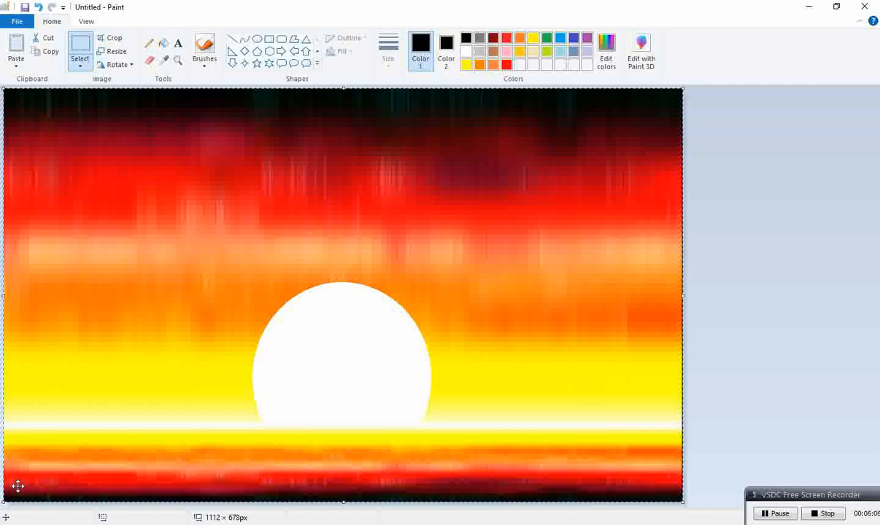
{"action": "left_click", "coordinate": [80, 65]}
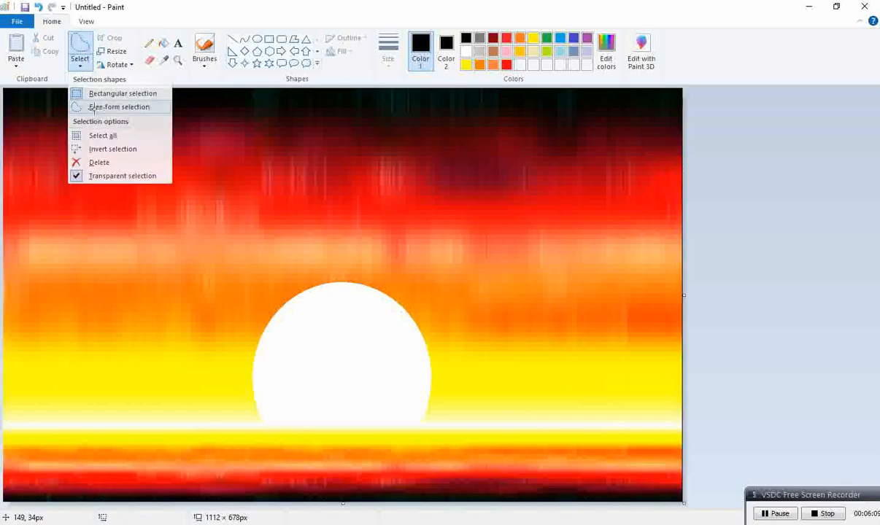
{"action": "left_click", "coordinate": [93, 105]}
{"action": "mouse_move", "coordinate": [4, 489]}
{"action": "left_mouse_down"}
{"action": "mouse_move", "coordinate": [21, 474]}
{"action": "mouse_move", "coordinate": [289, 500]}
{"action": "mouse_move", "coordinate": [416, 492]}
{"action": "mouse_move", "coordinate": [637, 450]}
{"action": "mouse_move", "coordinate": [718, 457]}
{"action": "left_mouse_up"}
{"action": "right_click", "coordinate": [585, 353]}
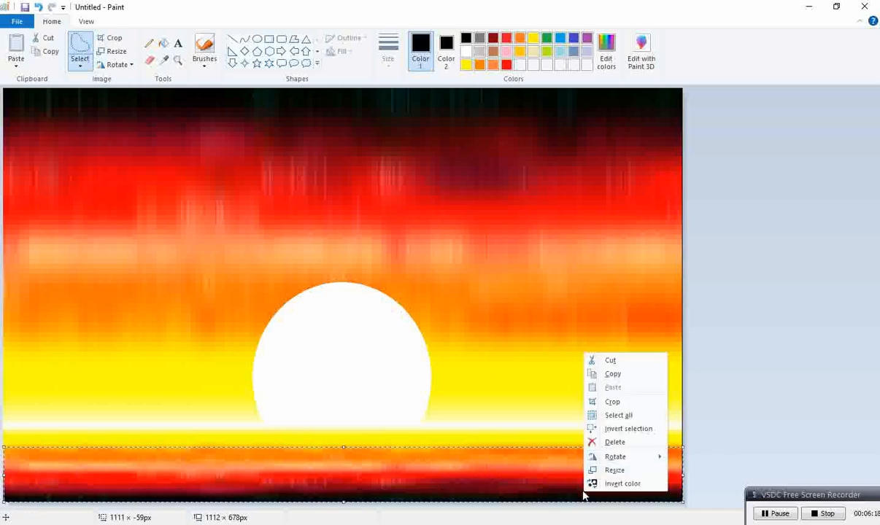
{"action": "left_click", "coordinate": [620, 360]}
{"action": "key", "text": "ctrl+z"}
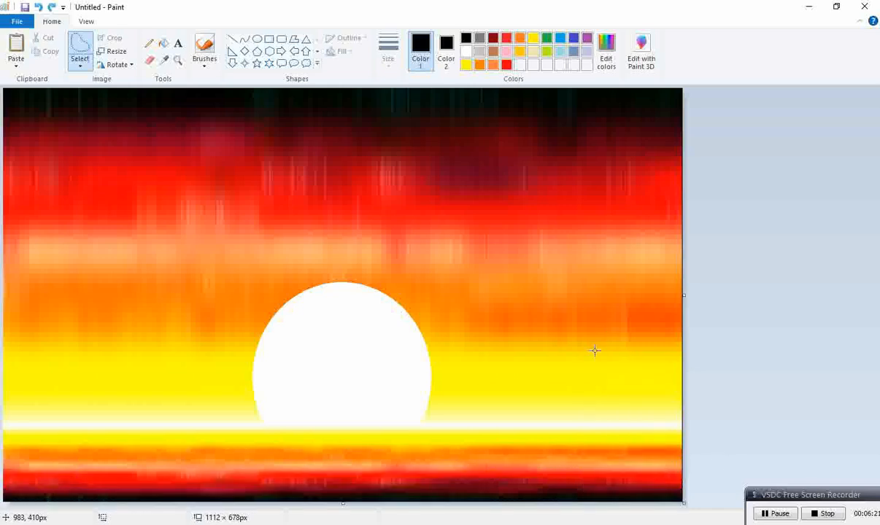
{"action": "mouse_move", "coordinate": [7, 498]}
{"action": "left_mouse_down"}
{"action": "mouse_move", "coordinate": [440, 493]}
{"action": "mouse_move", "coordinate": [723, 456]}
{"action": "mouse_move", "coordinate": [666, 338]}
{"action": "left_mouse_up"}
{"action": "right_click", "coordinate": [666, 338]}
{"action": "left_click", "coordinate": [692, 344]}
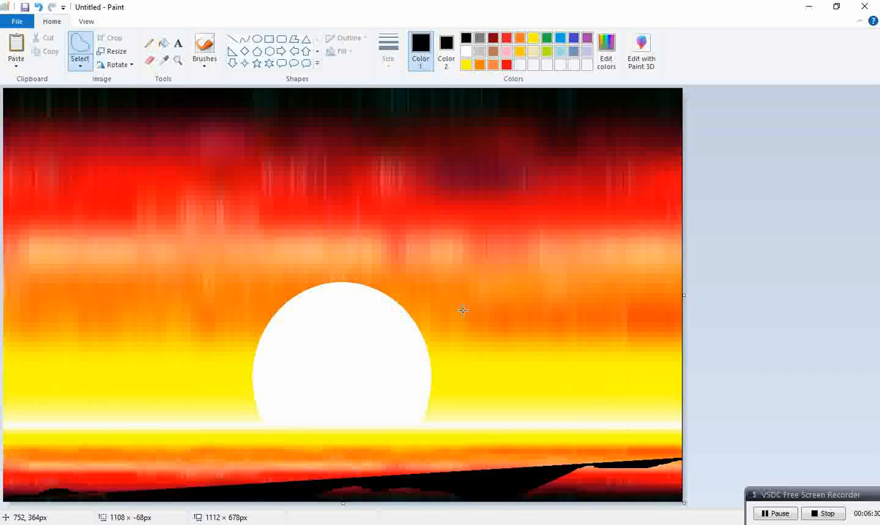
{"action": "key", "text": "ctrl+z"}
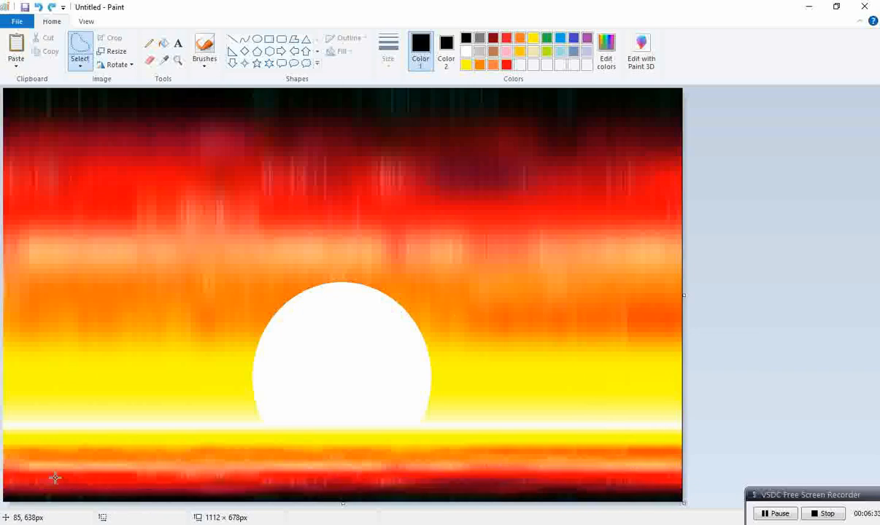
- Paint uneven black ground with low mounds along the picture's lower edge using the round brush
{"action": "left_click", "coordinate": [204, 47]}
{"action": "left_click", "coordinate": [204, 66]}
{"action": "left_click", "coordinate": [205, 85]}
{"action": "left_click", "coordinate": [188, 346]}
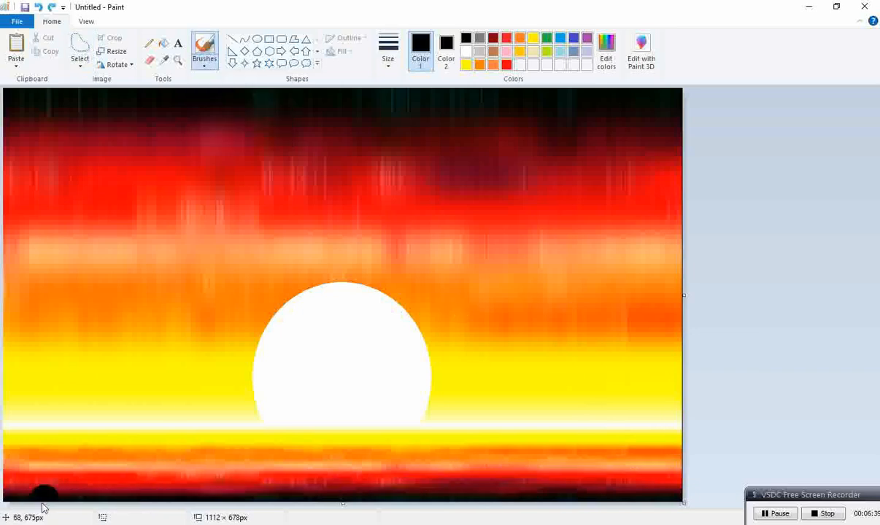
{"action": "mouse_move", "coordinate": [25, 490]}
{"action": "left_mouse_down"}
{"action": "mouse_move", "coordinate": [291, 510]}
{"action": "mouse_move", "coordinate": [367, 508]}
{"action": "mouse_move", "coordinate": [381, 498]}
{"action": "mouse_move", "coordinate": [326, 503]}
{"action": "mouse_move", "coordinate": [353, 510]}
{"action": "mouse_move", "coordinate": [425, 499]}
{"action": "mouse_move", "coordinate": [629, 494]}
{"action": "mouse_move", "coordinate": [667, 481]}
{"action": "mouse_move", "coordinate": [556, 501]}
{"action": "left_mouse_up"}
- Paint a crooked black tree trunk with the second-thinnest Oil brush, from above the sun down to the ground
{"action": "left_click", "coordinate": [204, 63]}
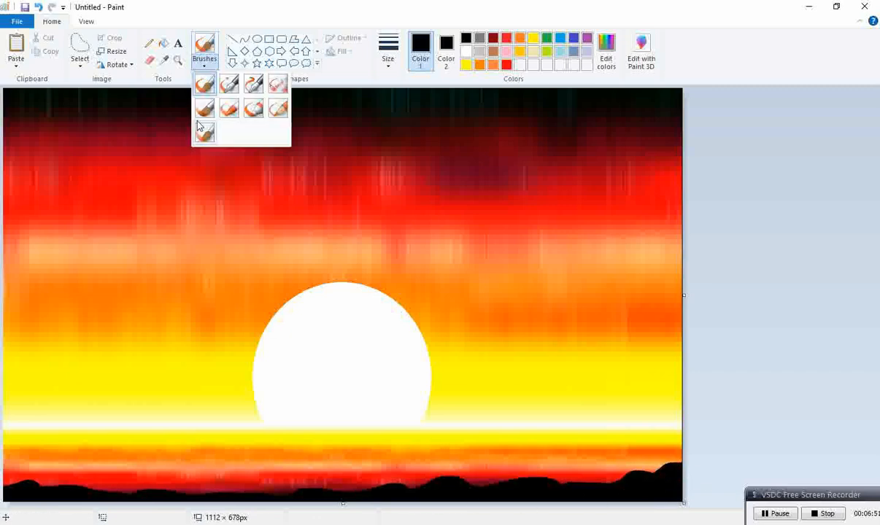
{"action": "left_click", "coordinate": [205, 109]}
{"action": "left_click", "coordinate": [389, 52]}
{"action": "left_click", "coordinate": [415, 108]}
{"action": "mouse_move", "coordinate": [376, 226]}
{"action": "left_mouse_down"}
{"action": "mouse_move", "coordinate": [413, 317]}
{"action": "mouse_move", "coordinate": [431, 481]}
{"action": "left_mouse_up"}
- Thicken and lengthen the tree trunk with the third Oil brush size, widening it towards its base
{"action": "left_click", "coordinate": [389, 51]}
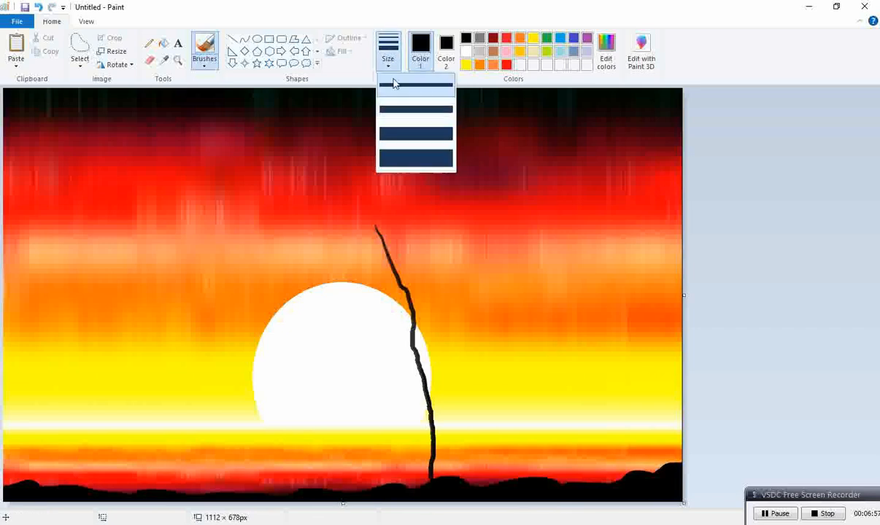
{"action": "left_click", "coordinate": [416, 130]}
{"action": "mouse_move", "coordinate": [350, 163]}
{"action": "left_mouse_down"}
{"action": "mouse_move", "coordinate": [383, 243]}
{"action": "mouse_move", "coordinate": [432, 420]}
{"action": "mouse_move", "coordinate": [435, 474]}
{"action": "left_mouse_up"}
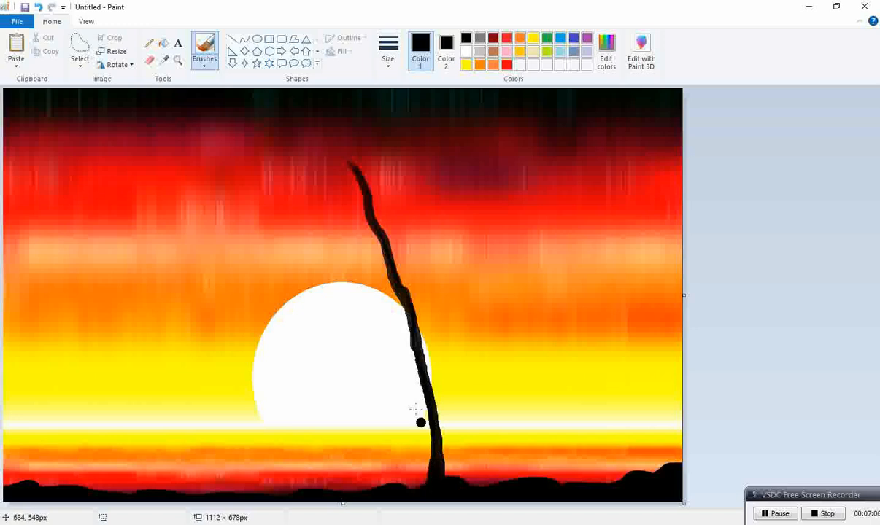
{"action": "mouse_move", "coordinate": [407, 311]}
{"action": "left_mouse_down"}
{"action": "mouse_move", "coordinate": [401, 340]}
{"action": "mouse_move", "coordinate": [448, 473]}
{"action": "left_mouse_up"}
{"action": "left_click_drag", "start_coordinate": [388, 253], "coordinate": [402, 294]}
{"action": "left_click_drag", "start_coordinate": [415, 325], "coordinate": [420, 361]}
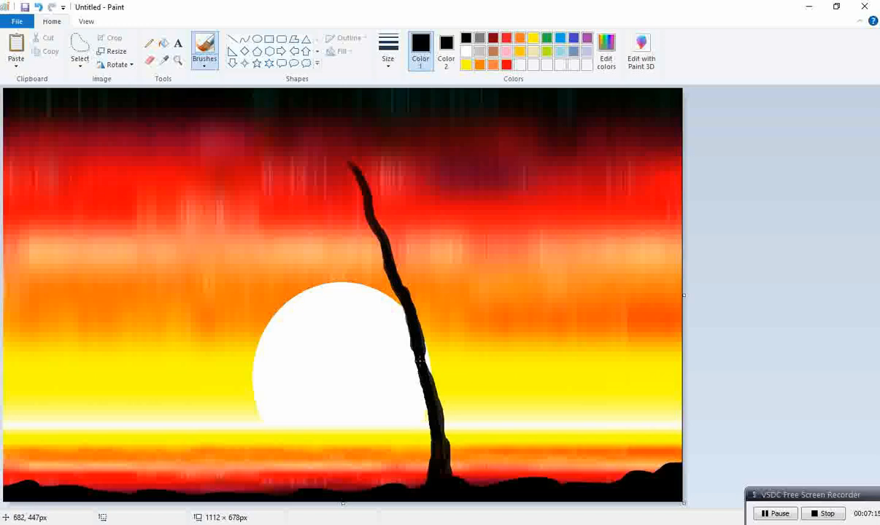
- Paint the tree's upper branches on both sides of the trunk with the thinnest Oil brush size
{"action": "left_click", "coordinate": [388, 51]}
{"action": "left_click", "coordinate": [391, 89]}
{"action": "left_click_drag", "start_coordinate": [324, 129], "coordinate": [354, 171]}
{"action": "mouse_move", "coordinate": [460, 154]}
{"action": "left_mouse_down"}
{"action": "mouse_move", "coordinate": [404, 266]}
{"action": "mouse_move", "coordinate": [408, 295]}
{"action": "left_mouse_up"}
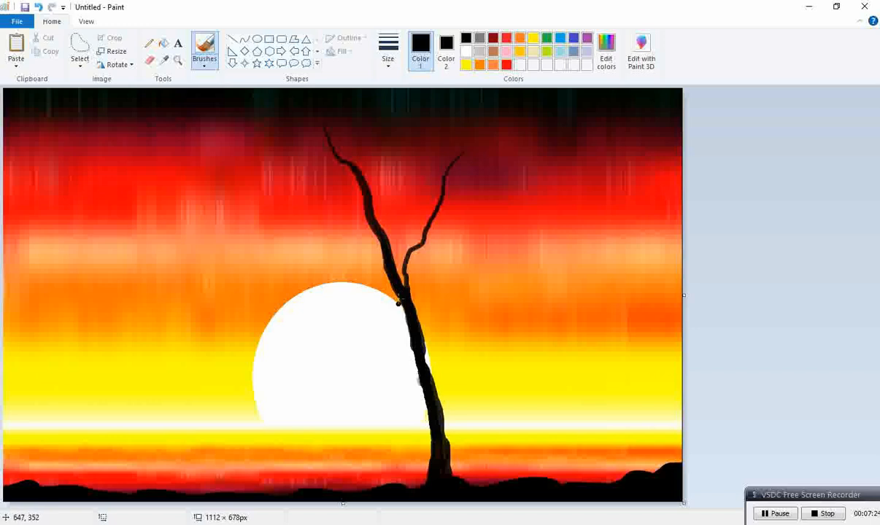
{"action": "mouse_move", "coordinate": [260, 137]}
{"action": "left_mouse_down"}
{"action": "mouse_move", "coordinate": [315, 191]}
{"action": "mouse_move", "coordinate": [366, 219]}
{"action": "left_mouse_up"}
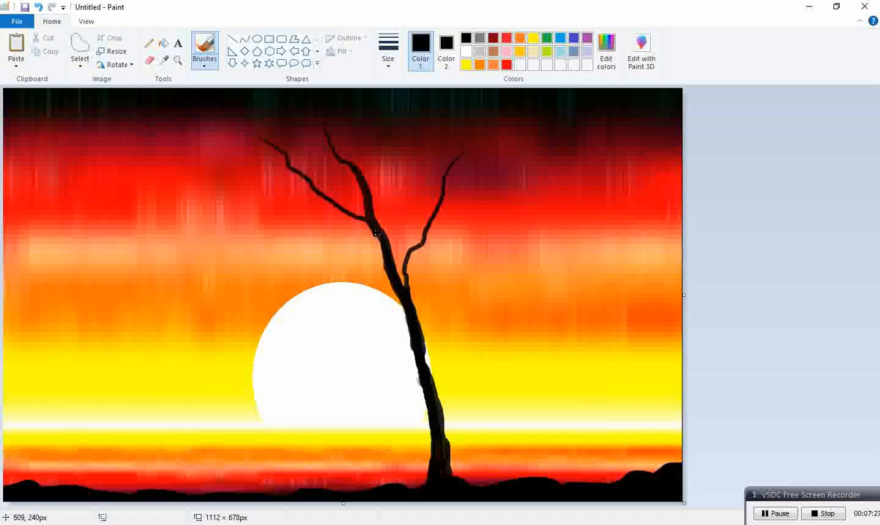
{"action": "left_click_drag", "start_coordinate": [413, 156], "coordinate": [407, 249]}
{"action": "left_click_drag", "start_coordinate": [477, 173], "coordinate": [445, 203]}
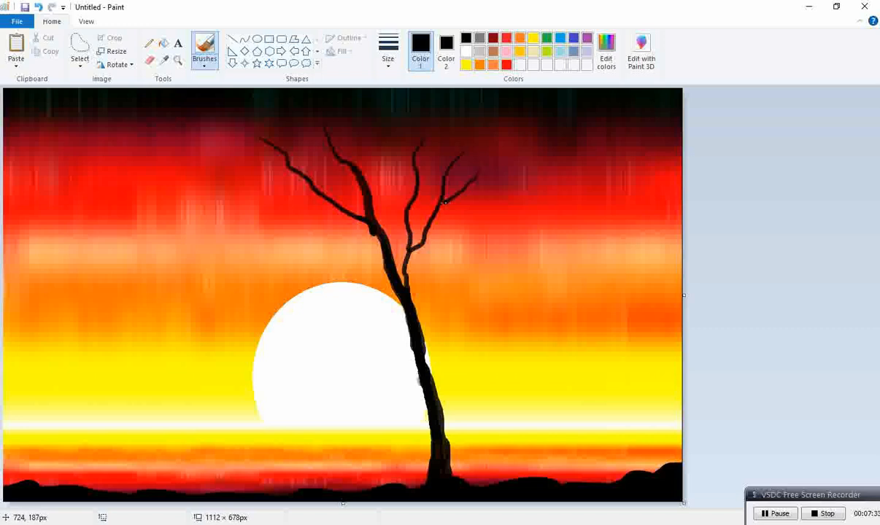
- Paint another curved branch right of the trunk and a long forked branch with twigs reaching left across the sun
{"action": "mouse_move", "coordinate": [497, 216]}
{"action": "left_mouse_down"}
{"action": "mouse_move", "coordinate": [420, 260]}
{"action": "mouse_move", "coordinate": [409, 298]}
{"action": "left_mouse_up"}
{"action": "mouse_move", "coordinate": [232, 232]}
{"action": "left_mouse_down"}
{"action": "mouse_move", "coordinate": [256, 239]}
{"action": "mouse_move", "coordinate": [414, 368]}
{"action": "left_mouse_up"}
{"action": "left_click_drag", "start_coordinate": [324, 241], "coordinate": [365, 319]}
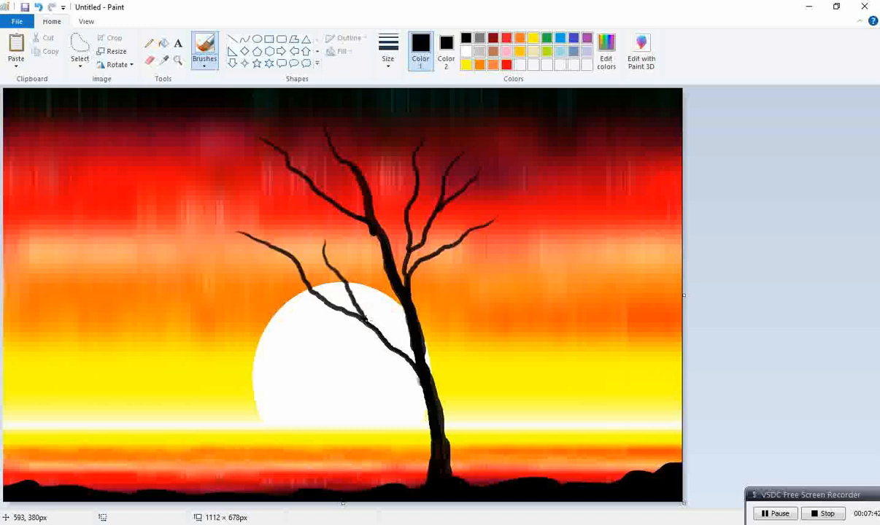
{"action": "left_click_drag", "start_coordinate": [395, 353], "coordinate": [417, 369]}
{"action": "mouse_move", "coordinate": [226, 263]}
{"action": "left_mouse_down"}
{"action": "mouse_move", "coordinate": [254, 265]}
{"action": "mouse_move", "coordinate": [326, 302]}
{"action": "left_mouse_up"}
{"action": "left_click_drag", "start_coordinate": [278, 184], "coordinate": [304, 270]}
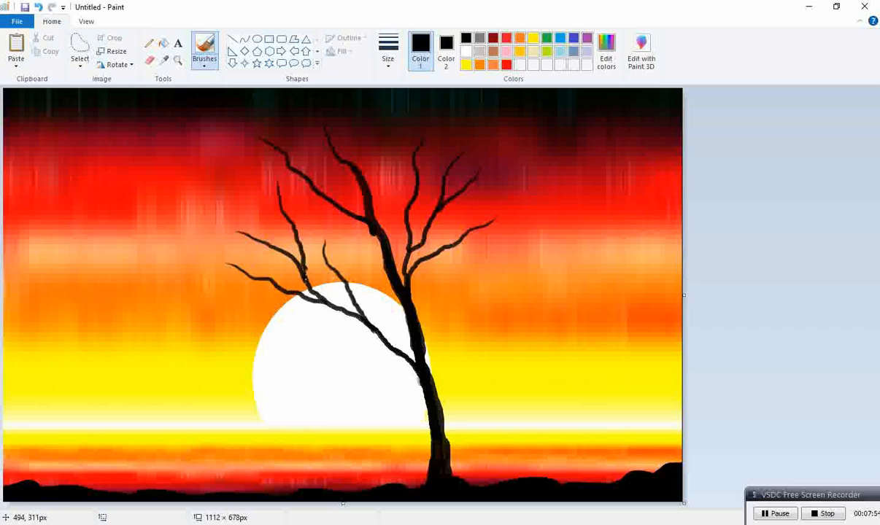
{"action": "left_click_drag", "start_coordinate": [239, 178], "coordinate": [295, 235]}
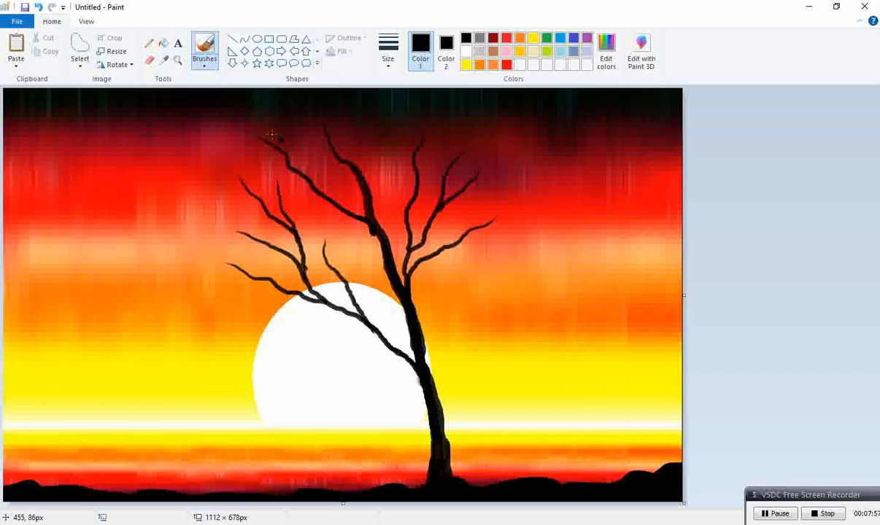
- Add a forked branch low on the trunk's right side and short twigs to the tree's upper branches
{"action": "left_click_drag", "start_coordinate": [284, 140], "coordinate": [302, 176]}
{"action": "key", "text": "ctrl+z"}
{"action": "left_click_drag", "start_coordinate": [305, 130], "coordinate": [309, 178]}
{"action": "mouse_move", "coordinate": [520, 261]}
{"action": "left_mouse_down"}
{"action": "mouse_move", "coordinate": [491, 264]}
{"action": "mouse_move", "coordinate": [423, 344]}
{"action": "left_mouse_up"}
{"action": "left_click_drag", "start_coordinate": [471, 243], "coordinate": [444, 307]}
{"action": "left_click_drag", "start_coordinate": [526, 277], "coordinate": [485, 300]}
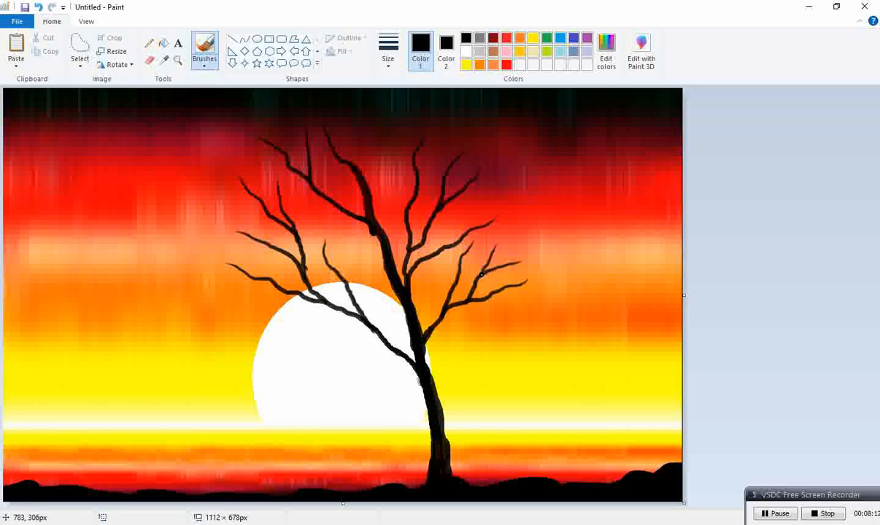
{"action": "left_click_drag", "start_coordinate": [365, 125], "coordinate": [368, 196]}
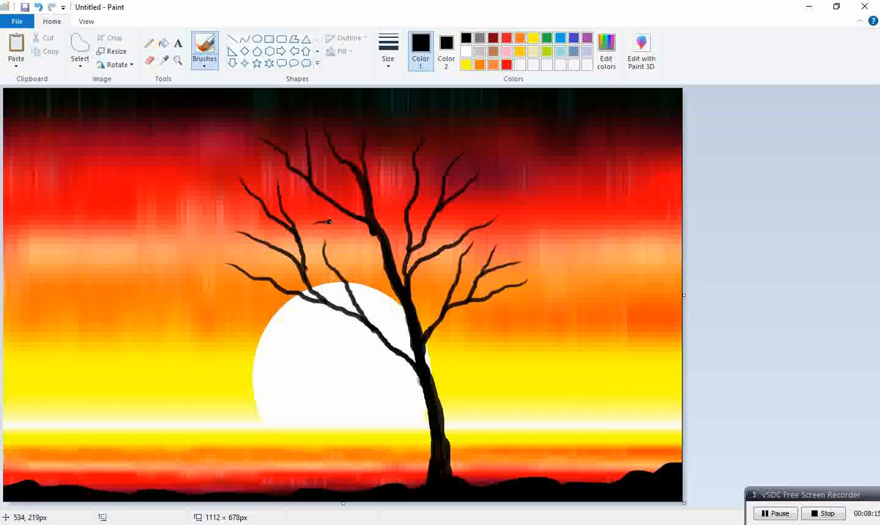
{"action": "left_click_drag", "start_coordinate": [377, 132], "coordinate": [405, 212]}
- Add thin twigs to the tree's left-hand branches, including one reaching across the sun's upper-left edge
{"action": "left_click_drag", "start_coordinate": [254, 320], "coordinate": [340, 311]}
{"action": "left_click_drag", "start_coordinate": [266, 294], "coordinate": [294, 312]}
{"action": "mouse_move", "coordinate": [255, 242]}
{"action": "left_mouse_down"}
{"action": "mouse_move", "coordinate": [273, 279]}
{"action": "mouse_move", "coordinate": [335, 309]}
{"action": "mouse_move", "coordinate": [327, 317]}
{"action": "mouse_move", "coordinate": [317, 292]}
{"action": "mouse_move", "coordinate": [289, 272]}
{"action": "mouse_move", "coordinate": [274, 234]}
{"action": "mouse_move", "coordinate": [273, 280]}
{"action": "left_mouse_up"}
{"action": "key", "text": "ctrl+z"}
{"action": "left_click_drag", "start_coordinate": [229, 243], "coordinate": [289, 257]}
{"action": "key", "text": "ctrl+z"}
{"action": "left_click_drag", "start_coordinate": [225, 232], "coordinate": [270, 249]}
{"action": "key", "text": "ctrl+z"}
{"action": "left_click_drag", "start_coordinate": [227, 192], "coordinate": [254, 211]}
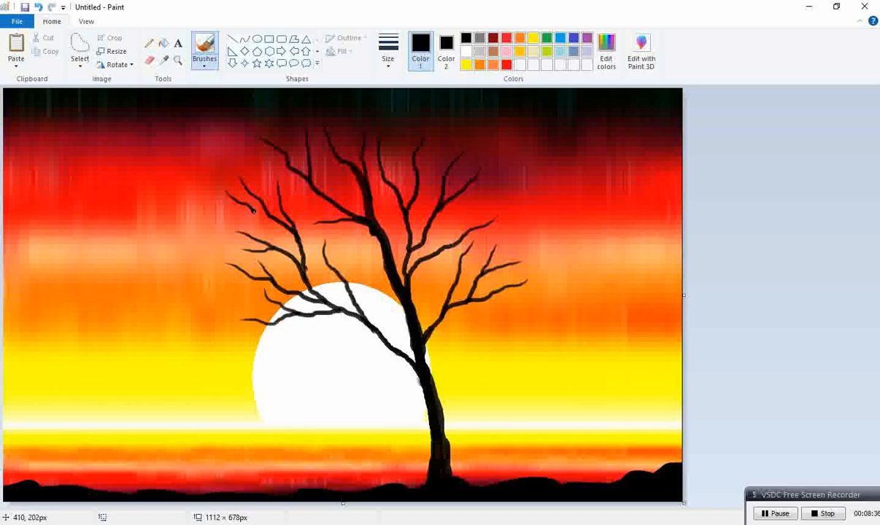
- Thicken the long branch crossing the sun, then add a drooping twig below it and a side twig on the upper-left branch
{"action": "mouse_move", "coordinate": [323, 248]}
{"action": "left_mouse_down"}
{"action": "mouse_move", "coordinate": [358, 315]}
{"action": "mouse_move", "coordinate": [414, 360]}
{"action": "left_mouse_up"}
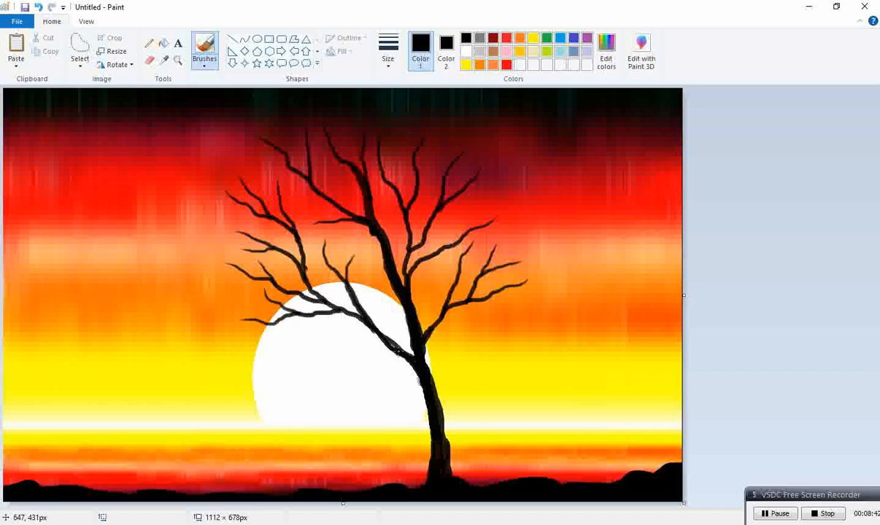
{"action": "left_click_drag", "start_coordinate": [290, 349], "coordinate": [324, 318]}
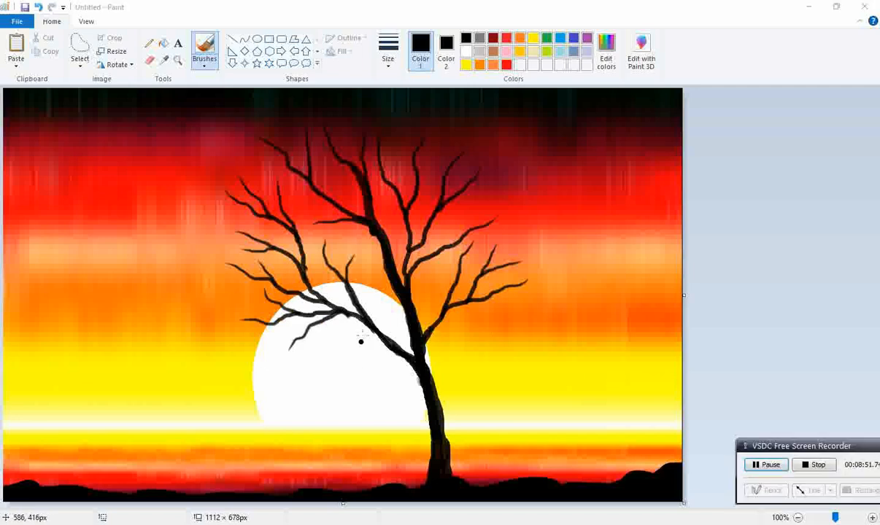
{"action": "left_click_drag", "start_coordinate": [223, 146], "coordinate": [289, 166]}
- Extend and thicken the upper-right branch and give it small forked twigs above and below
{"action": "left_click_drag", "start_coordinate": [537, 200], "coordinate": [504, 214]}
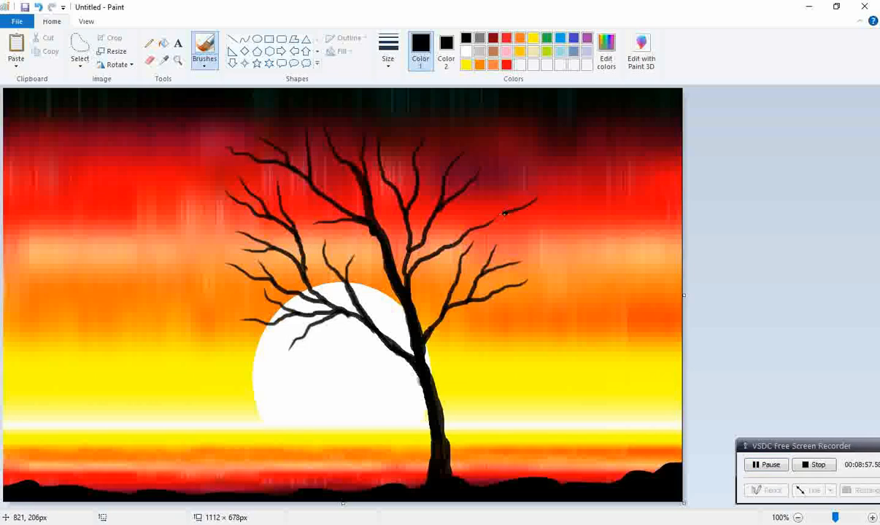
{"action": "left_click_drag", "start_coordinate": [489, 177], "coordinate": [478, 217]}
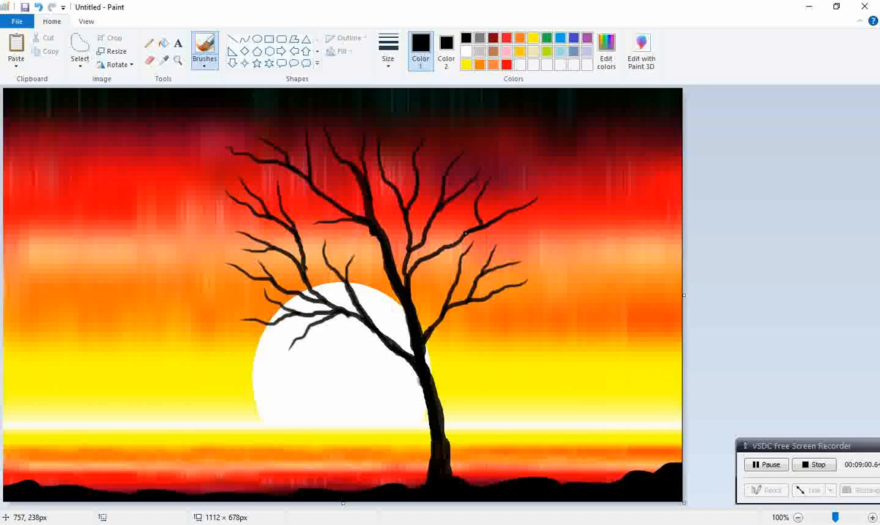
{"action": "left_click_drag", "start_coordinate": [437, 251], "coordinate": [427, 257]}
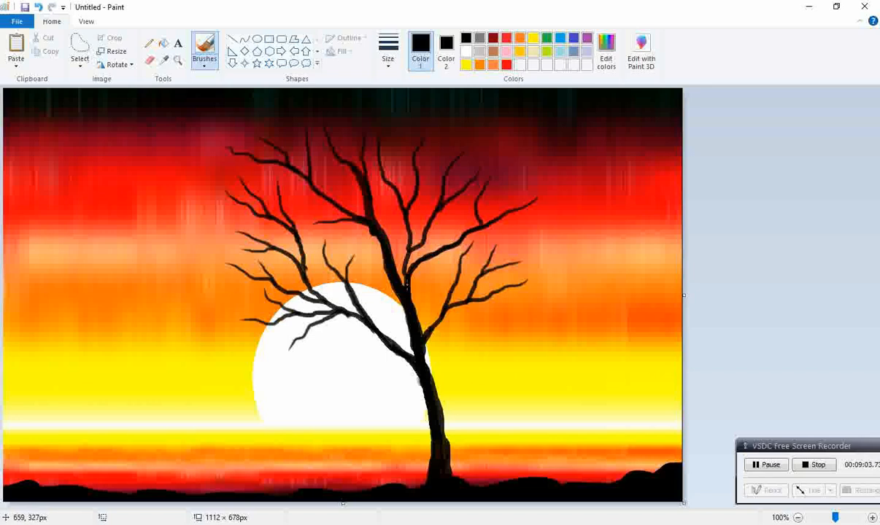
{"action": "left_click_drag", "start_coordinate": [533, 239], "coordinate": [493, 227]}
{"action": "left_click_drag", "start_coordinate": [450, 260], "coordinate": [413, 274]}
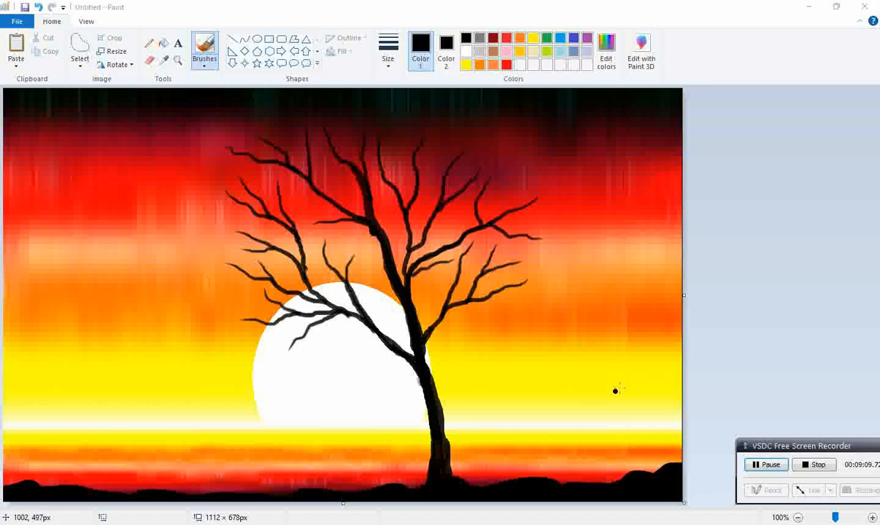
- Add fine twigs to the lower-right branch, the branch over the sun and the upper part of the trunk
{"action": "mouse_move", "coordinate": [537, 312]}
{"action": "left_mouse_down"}
{"action": "mouse_move", "coordinate": [480, 307]}
{"action": "mouse_move", "coordinate": [433, 335]}
{"action": "left_mouse_up"}
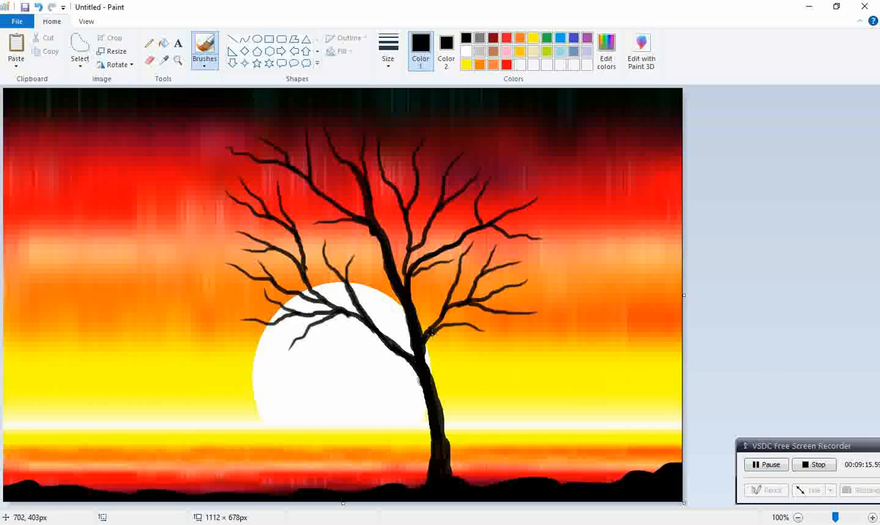
{"action": "left_click_drag", "start_coordinate": [472, 313], "coordinate": [440, 331]}
{"action": "left_click_drag", "start_coordinate": [377, 261], "coordinate": [389, 337]}
{"action": "mouse_move", "coordinate": [332, 349]}
{"action": "left_mouse_down"}
{"action": "mouse_move", "coordinate": [381, 352]}
{"action": "mouse_move", "coordinate": [357, 363]}
{"action": "mouse_move", "coordinate": [381, 355]}
{"action": "left_mouse_up"}
{"action": "left_click_drag", "start_coordinate": [338, 334], "coordinate": [363, 347]}
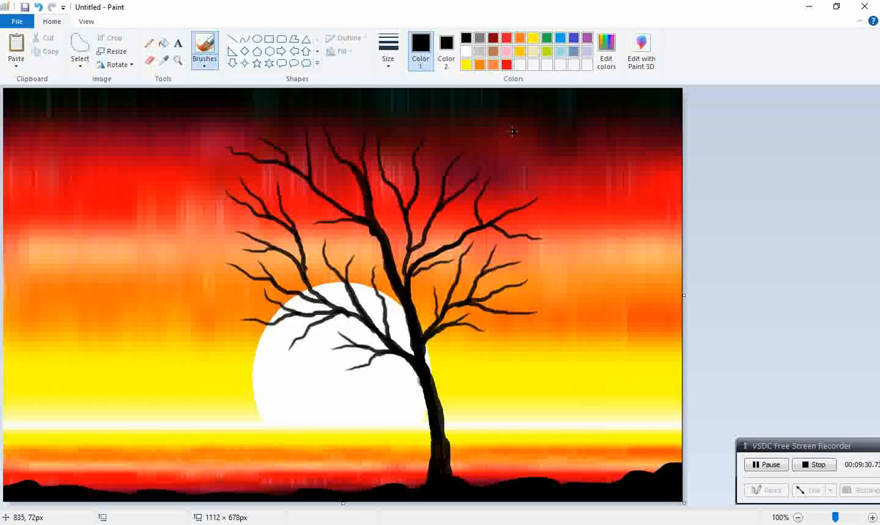
{"action": "left_click_drag", "start_coordinate": [380, 197], "coordinate": [391, 247]}
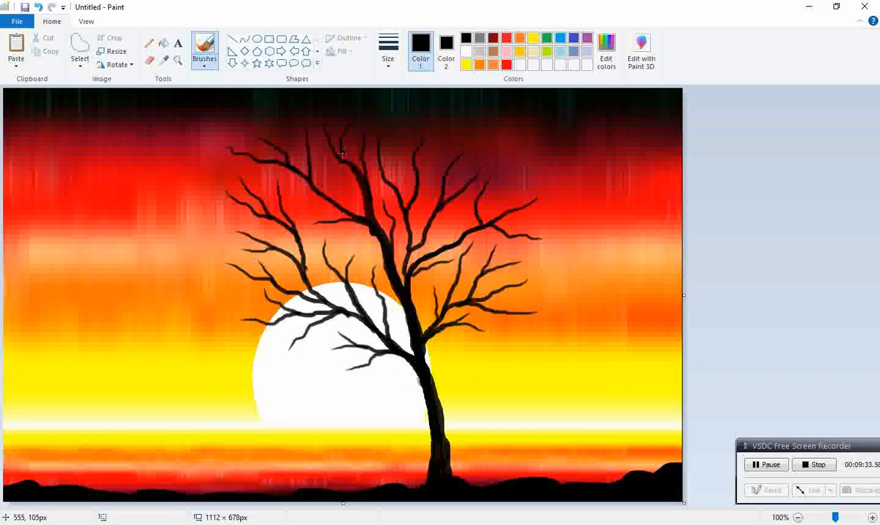
{"action": "mouse_move", "coordinate": [518, 124]}
{"action": "left_mouse_down"}
{"action": "mouse_move", "coordinate": [442, 167]}
{"action": "mouse_move", "coordinate": [418, 250]}
{"action": "left_mouse_up"}
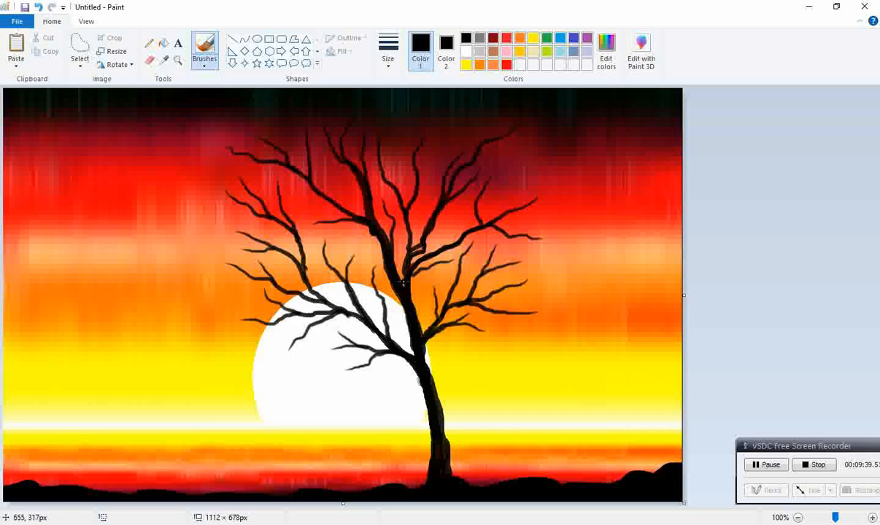
{"action": "left_click_drag", "start_coordinate": [463, 233], "coordinate": [421, 248]}
{"action": "key", "text": "ctrl+z"}
{"action": "key", "text": "ctrl+z"}
- Paint tall curved twigs rising from the outer part of the upper-right branch
{"action": "mouse_move", "coordinate": [566, 138]}
{"action": "left_mouse_down"}
{"action": "mouse_move", "coordinate": [486, 196]}
{"action": "mouse_move", "coordinate": [478, 228]}
{"action": "left_mouse_up"}
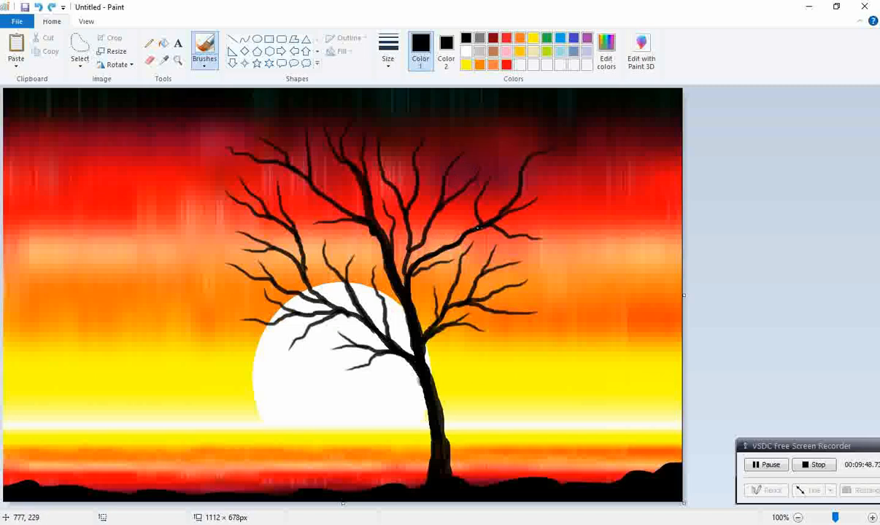
{"action": "left_click_drag", "start_coordinate": [512, 149], "coordinate": [492, 220]}
{"action": "mouse_move", "coordinate": [559, 156]}
{"action": "left_mouse_down"}
{"action": "mouse_move", "coordinate": [523, 188]}
{"action": "mouse_move", "coordinate": [533, 206]}
{"action": "mouse_move", "coordinate": [503, 214]}
{"action": "left_mouse_up"}
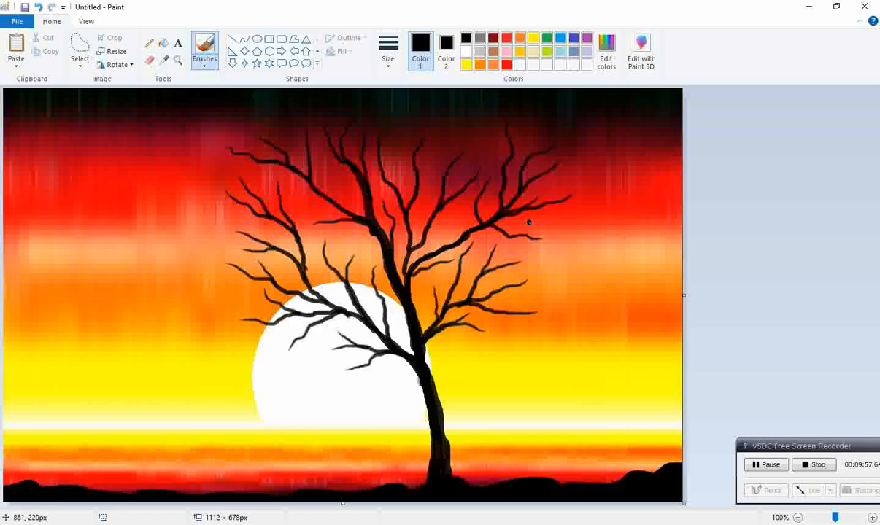
{"action": "left_click_drag", "start_coordinate": [565, 221], "coordinate": [496, 224]}
{"action": "key", "text": "ctrl+z"}
- Create a small black flying bird on the sun's lower-left part by outlining it with a free-form selection and clearing it to black
{"action": "mouse_move", "coordinate": [256, 389]}
{"action": "left_mouse_down"}
{"action": "mouse_move", "coordinate": [272, 375]}
{"action": "mouse_move", "coordinate": [293, 405]}
{"action": "left_mouse_up"}
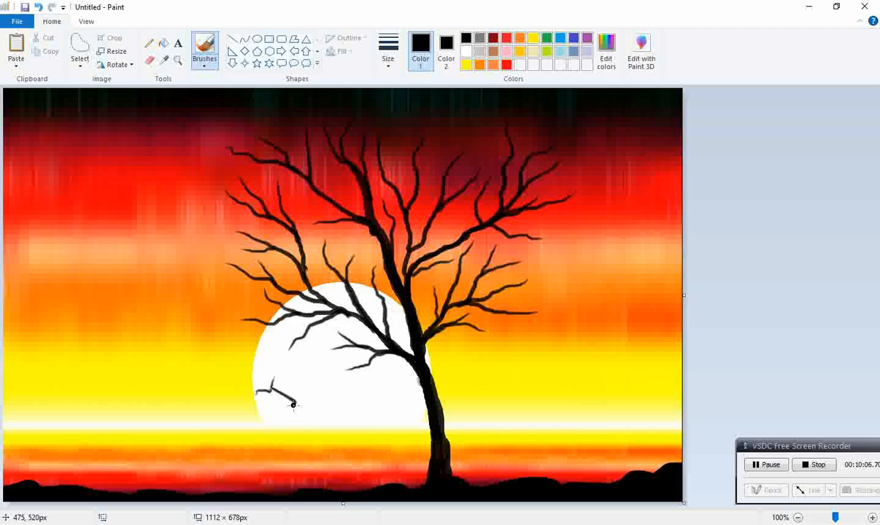
{"action": "key", "text": "ctrl+z"}
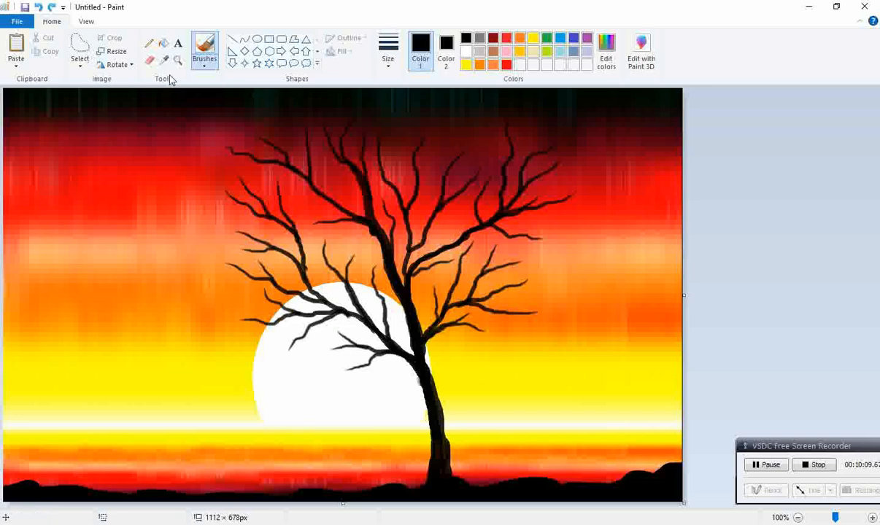
{"action": "left_click", "coordinate": [80, 50]}
{"action": "left_click_drag", "start_coordinate": [269, 399], "coordinate": [303, 387]}
{"action": "left_click", "coordinate": [285, 402]}
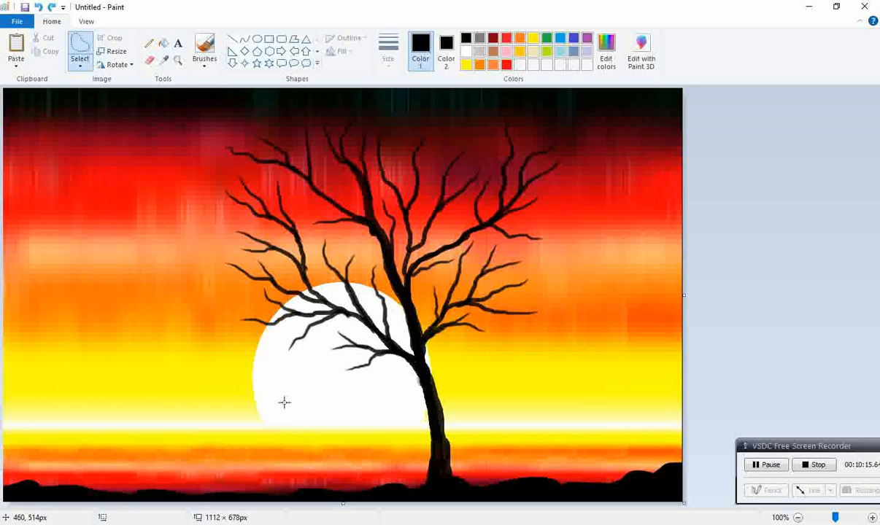
{"action": "left_click", "coordinate": [51, 7]}
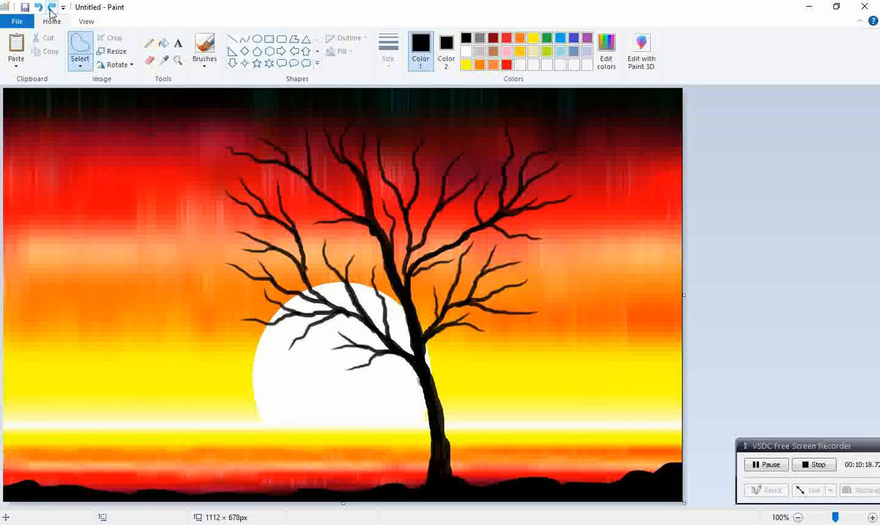
{"action": "key", "text": "ctrl+z"}
{"action": "mouse_move", "coordinate": [267, 407]}
{"action": "left_mouse_down"}
{"action": "mouse_move", "coordinate": [298, 387]}
{"action": "mouse_move", "coordinate": [293, 410]}
{"action": "mouse_move", "coordinate": [267, 407]}
{"action": "left_mouse_up"}
{"action": "key", "text": "Delete"}
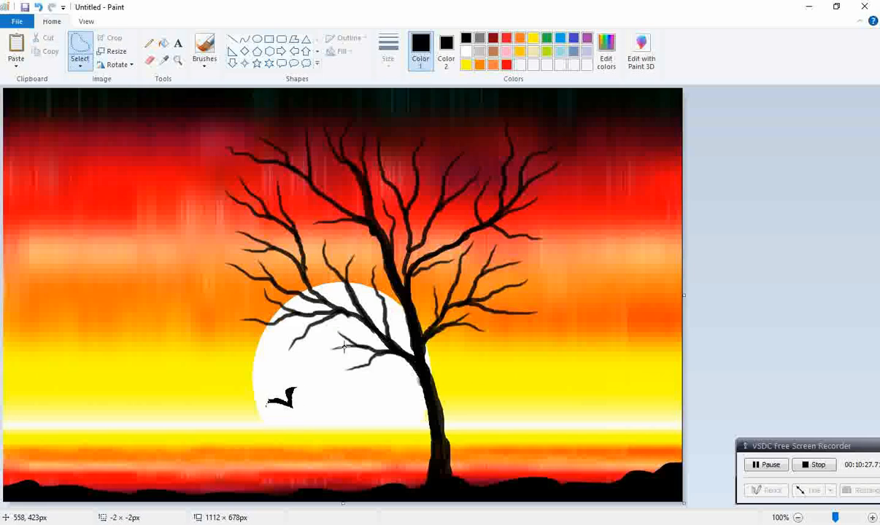
- Refine the bird's body between the wings with the Pencil and change the Pencil's line thickness
{"action": "left_click", "coordinate": [149, 44]}
{"action": "left_click_drag", "start_coordinate": [281, 395], "coordinate": [289, 402]}
{"action": "left_click", "coordinate": [388, 51]}
{"action": "left_click", "coordinate": [403, 159]}
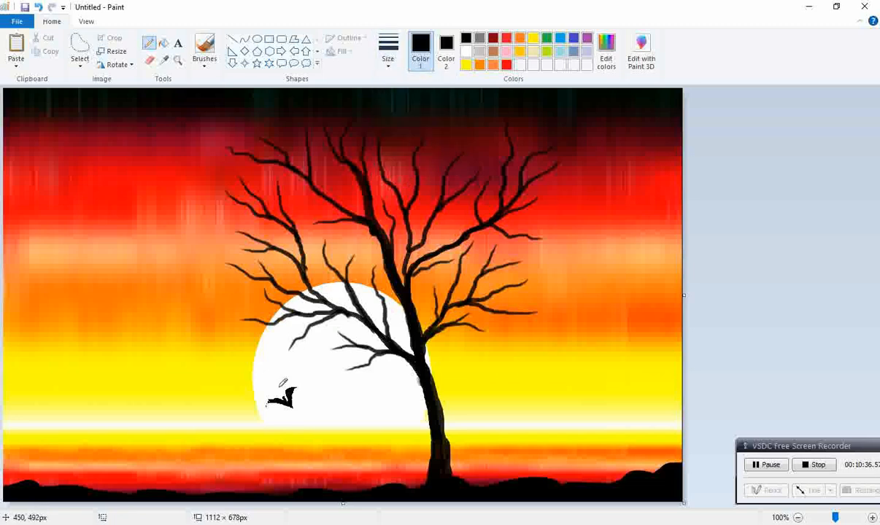